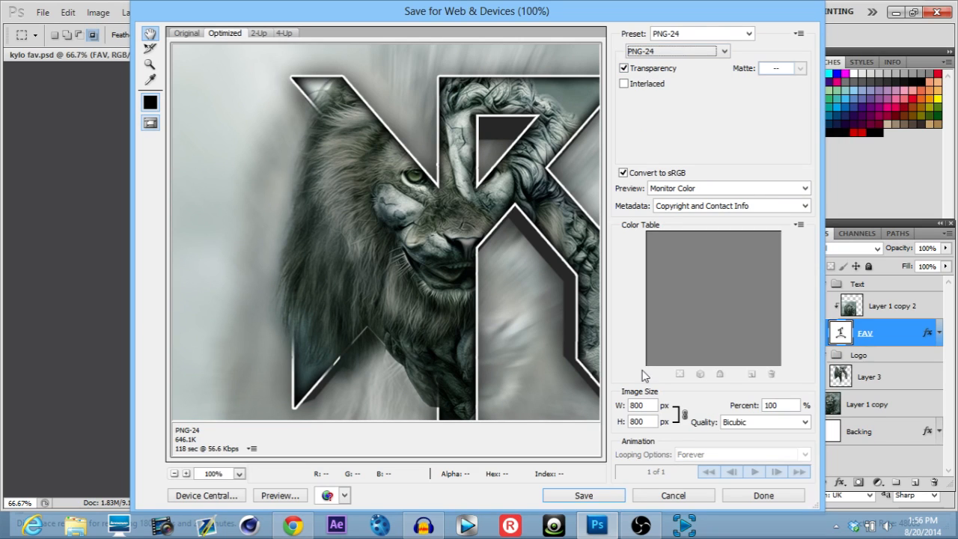
Step: Export the logo as an optimized PNG-24 image named kylo-fav2 in the Kylo folder
{"action": "left_click", "coordinate": [582, 495]}
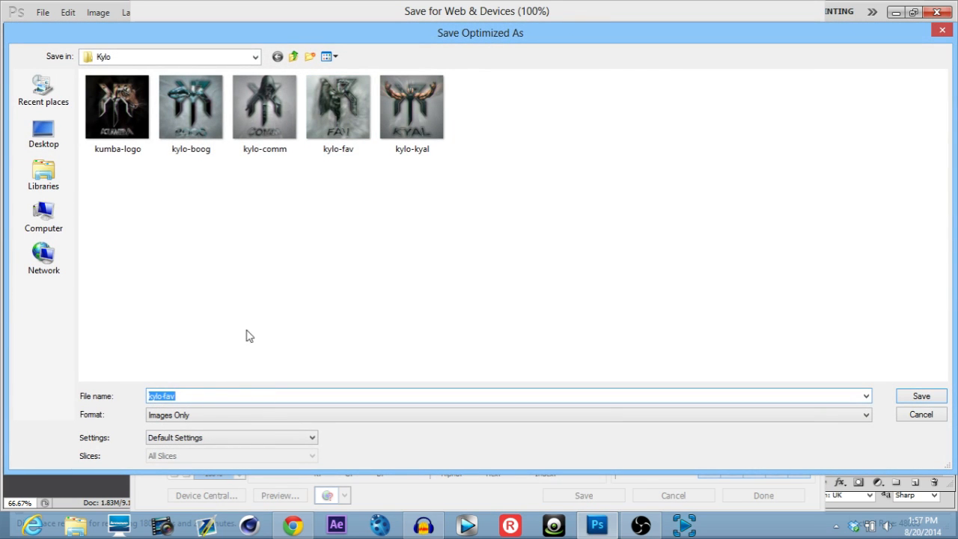
{"action": "left_click", "coordinate": [197, 394]}
{"action": "type", "text": "2"}
{"action": "left_click", "coordinate": [908, 397]}
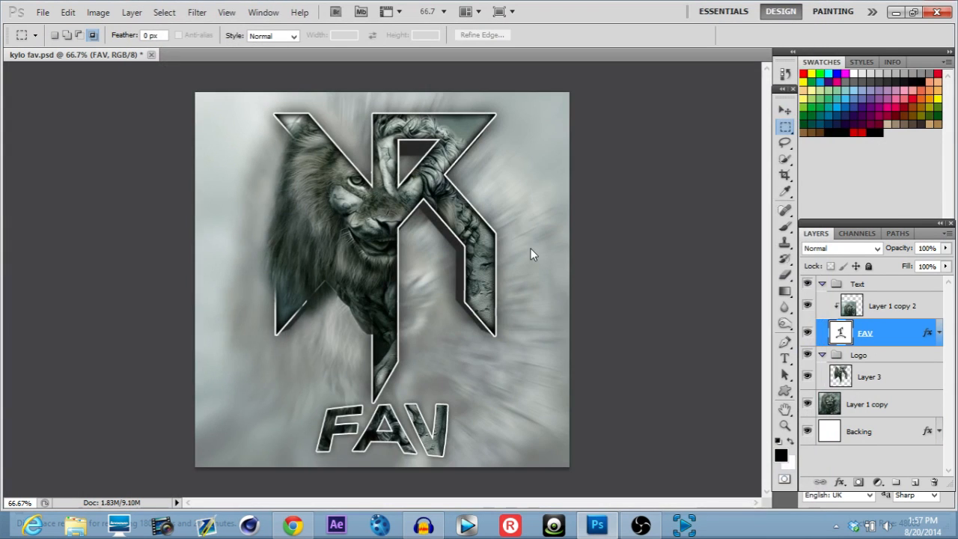
Step: Open the exported kylo-fav2 image and close kylo fav.psd without saving its changes
{"action": "left_click", "coordinate": [42, 13]}
{"action": "left_click", "coordinate": [52, 40]}
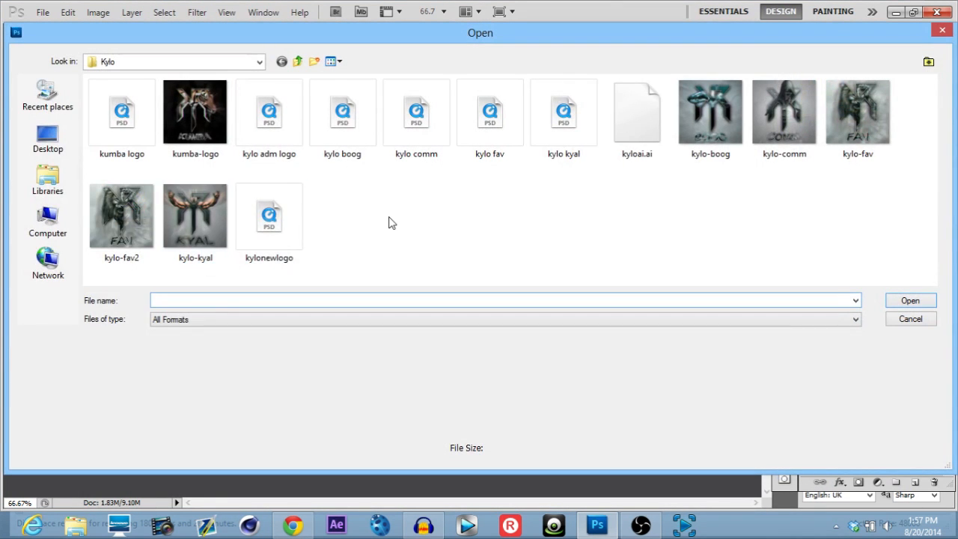
{"action": "left_click", "coordinate": [146, 208]}
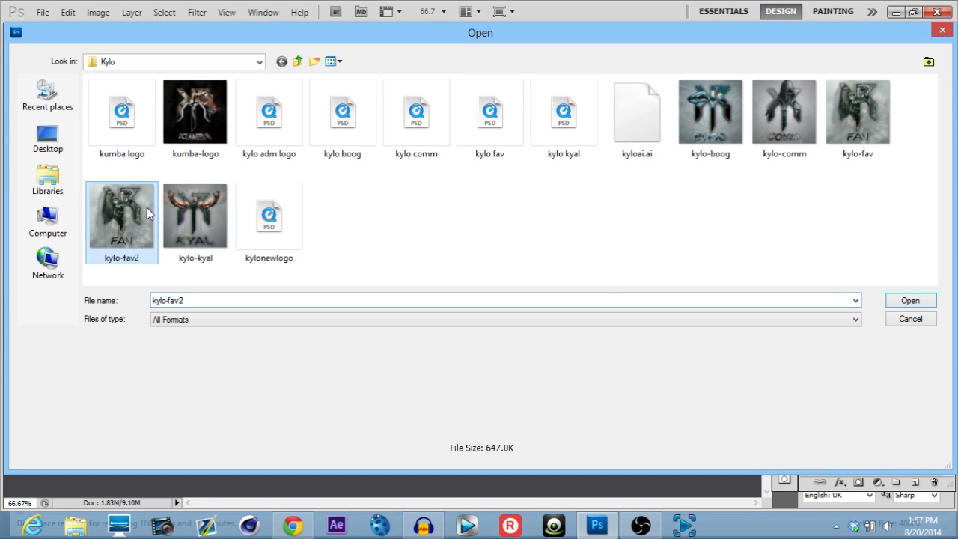
{"action": "left_click", "coordinate": [929, 306]}
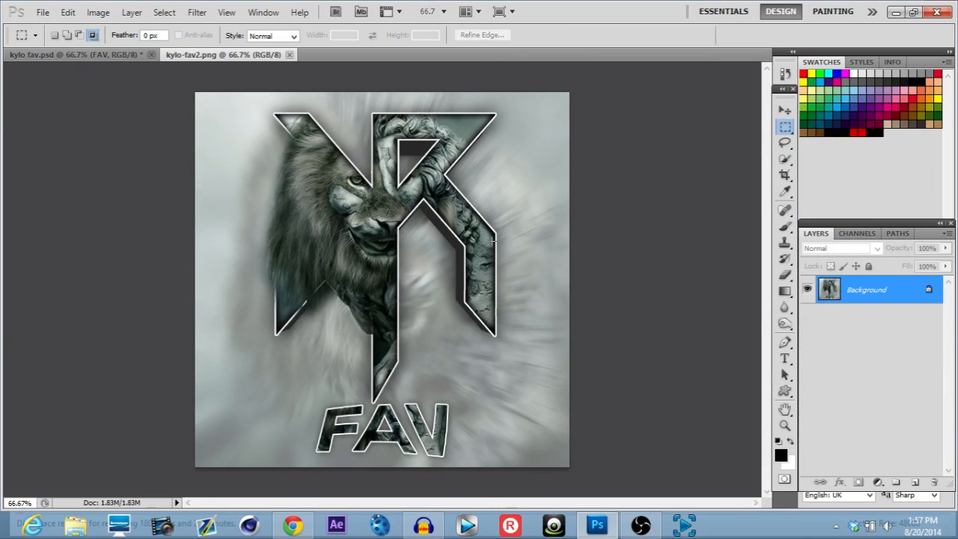
{"action": "left_click", "coordinate": [149, 55]}
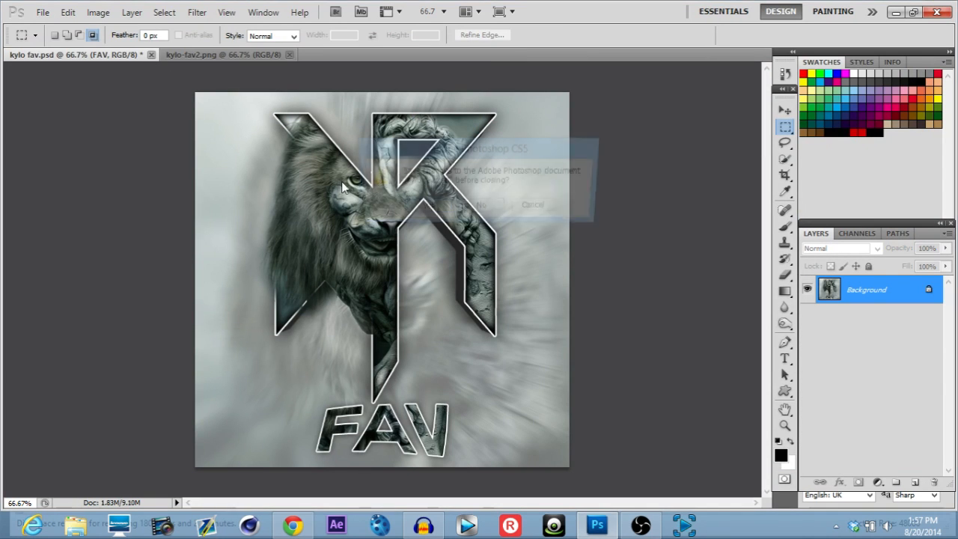
{"action": "left_click", "coordinate": [490, 207]}
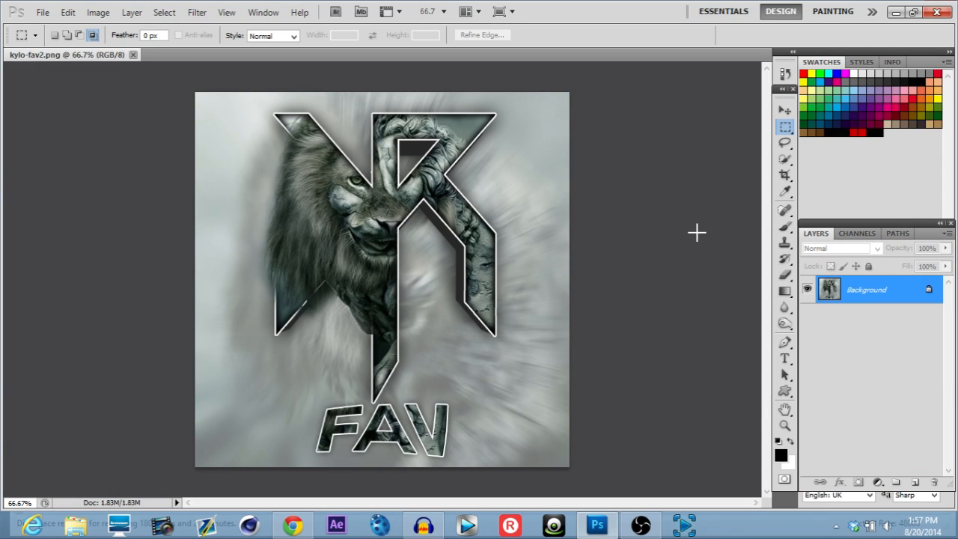
Step: Duplicate the background layer and exclude the green channel from the copy in its blending options
{"action": "key", "text": "ctrl+j"}
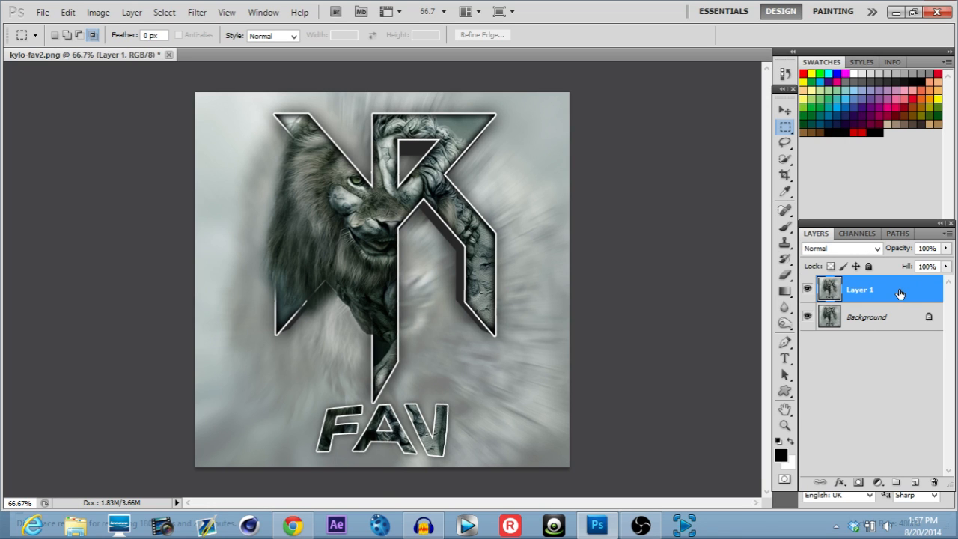
{"action": "double_click", "coordinate": [901, 294]}
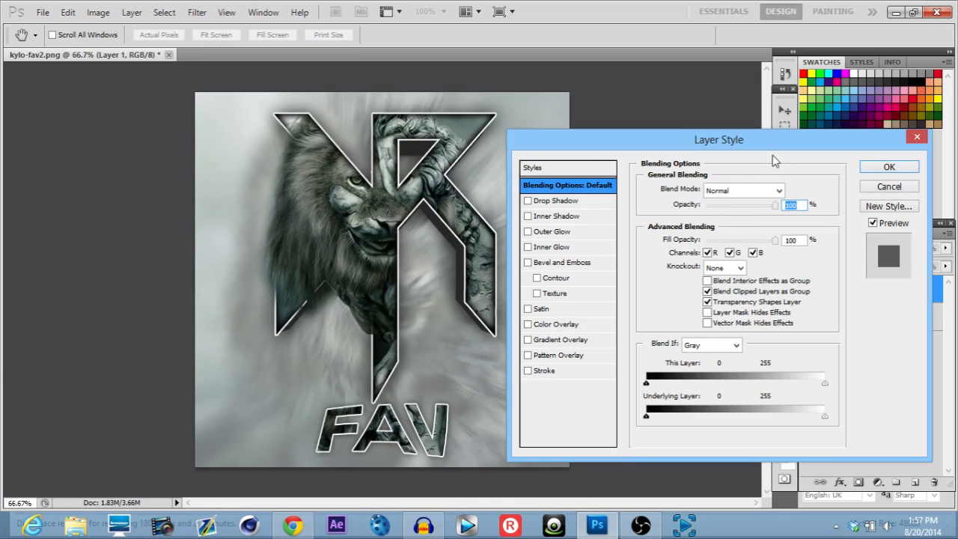
{"action": "left_click_drag", "start_coordinate": [772, 147], "coordinate": [775, 163]}
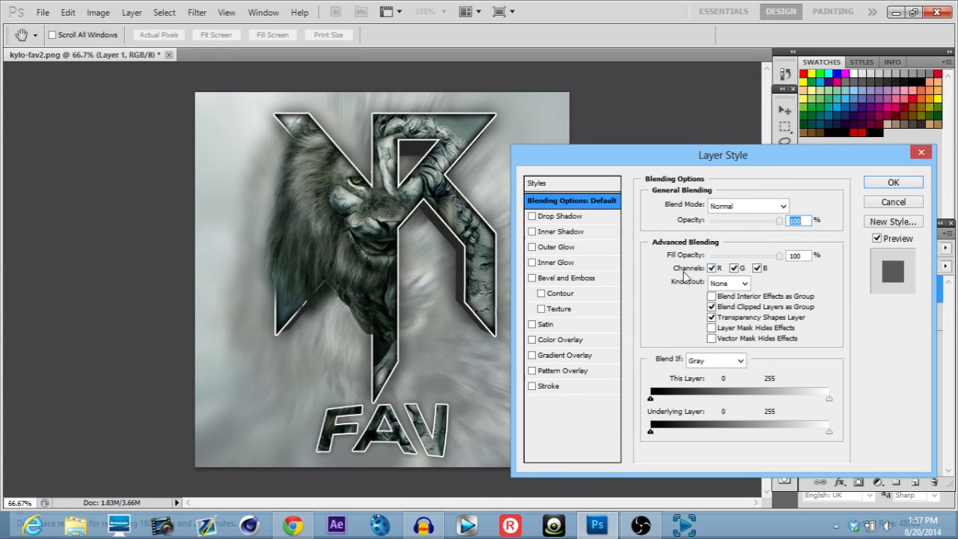
{"action": "left_click", "coordinate": [737, 268]}
{"action": "left_click", "coordinate": [894, 182]}
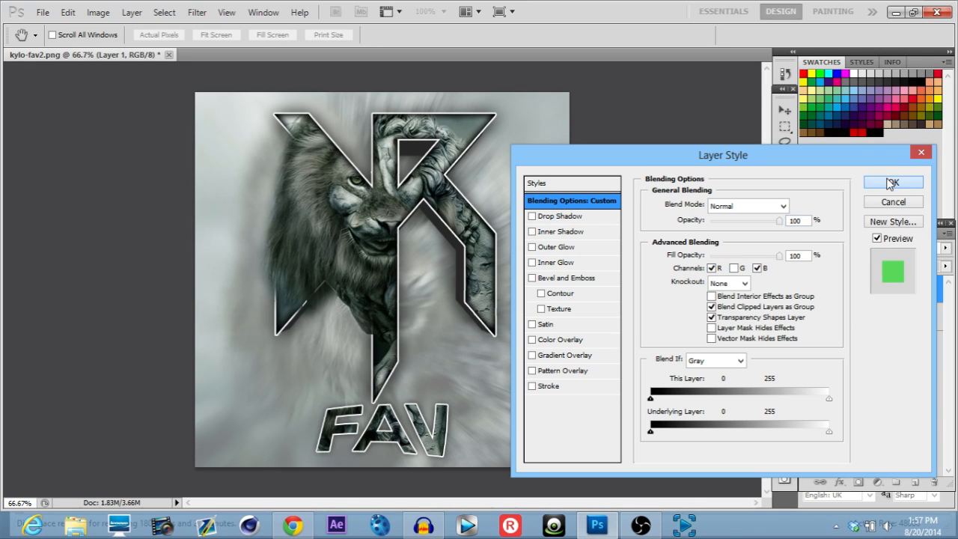
Step: Nudge the copied layer left and back right to try out the colour fringing, and remove the copy
{"action": "left_click", "coordinate": [786, 111]}
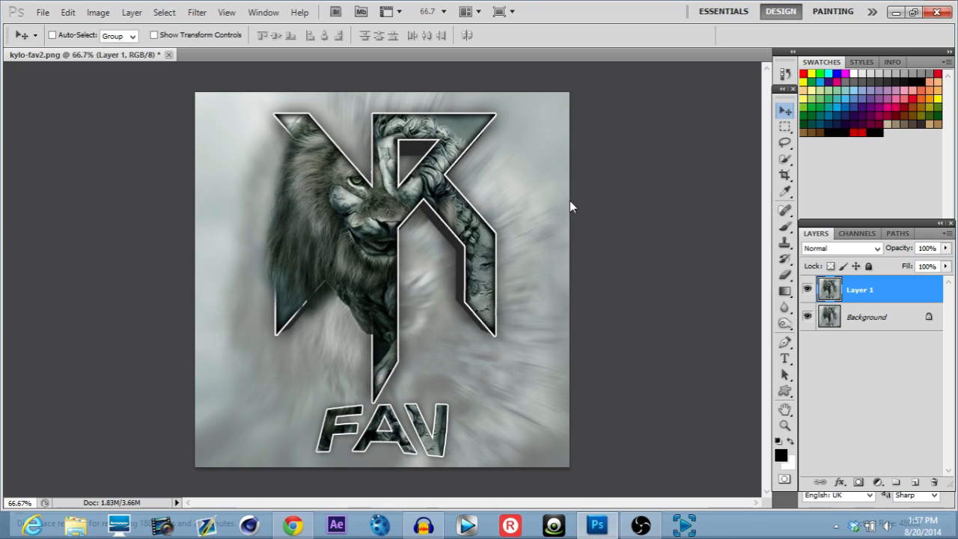
{"action": "key", "text": "Left"}
{"action": "key", "text": "Left"}
{"action": "key", "text": "Left"}
{"action": "key", "text": "Left"}
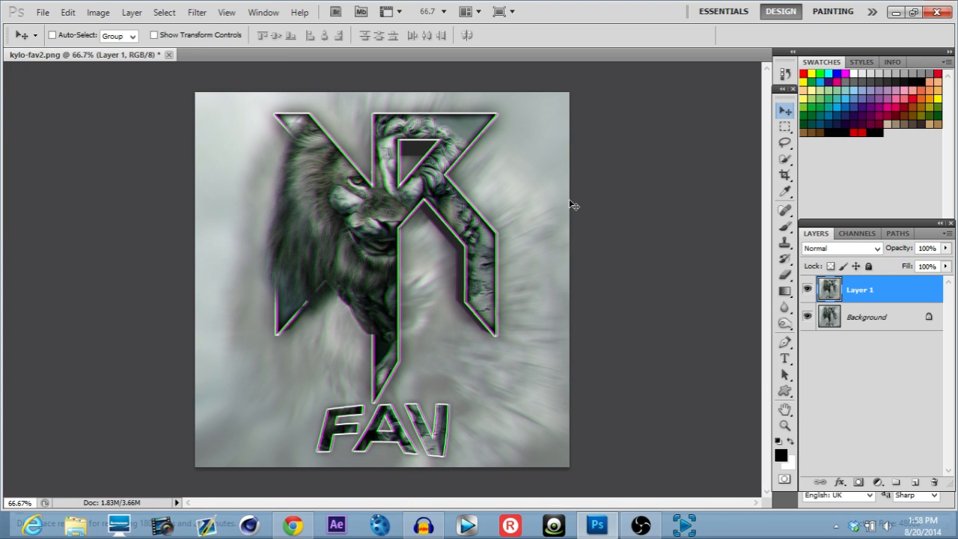
{"action": "key", "text": "Left"}
{"action": "key", "text": "Left"}
{"action": "key", "text": "Left"}
{"action": "key", "text": "Left"}
{"action": "key", "text": "Left"}
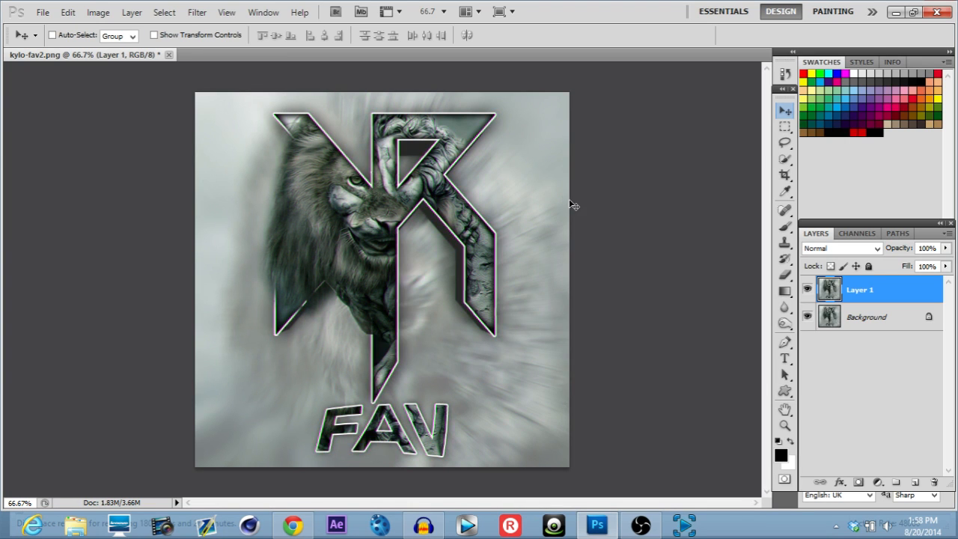
{"action": "key", "text": "Left"}
{"action": "key", "text": "Left"}
{"action": "key", "text": "Left"}
{"action": "key", "text": "Left"}
{"action": "key", "text": "Left"}
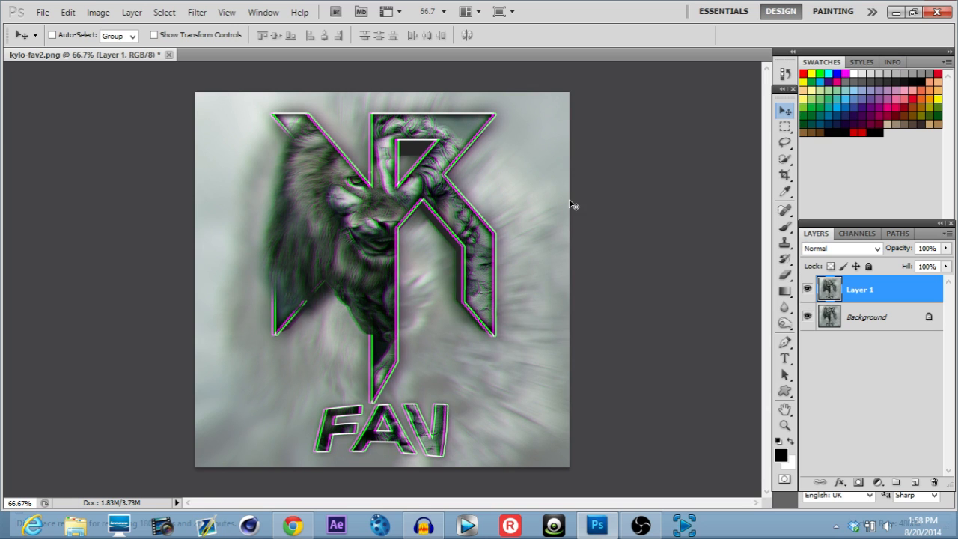
{"action": "key", "text": "Left"}
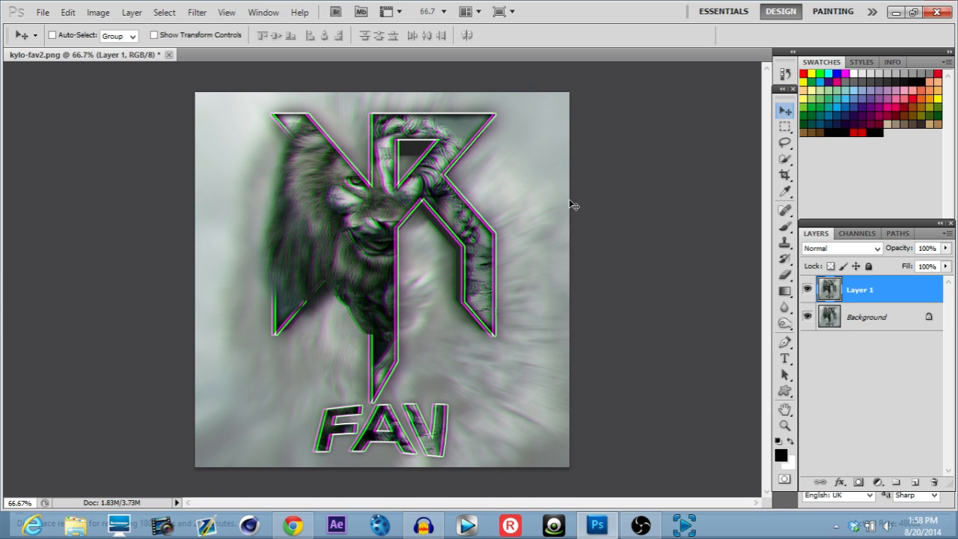
{"action": "key", "text": "Right"}
{"action": "key", "text": "Right"}
{"action": "key", "text": "Right"}
{"action": "key", "text": "Right"}
{"action": "key", "text": "Right"}
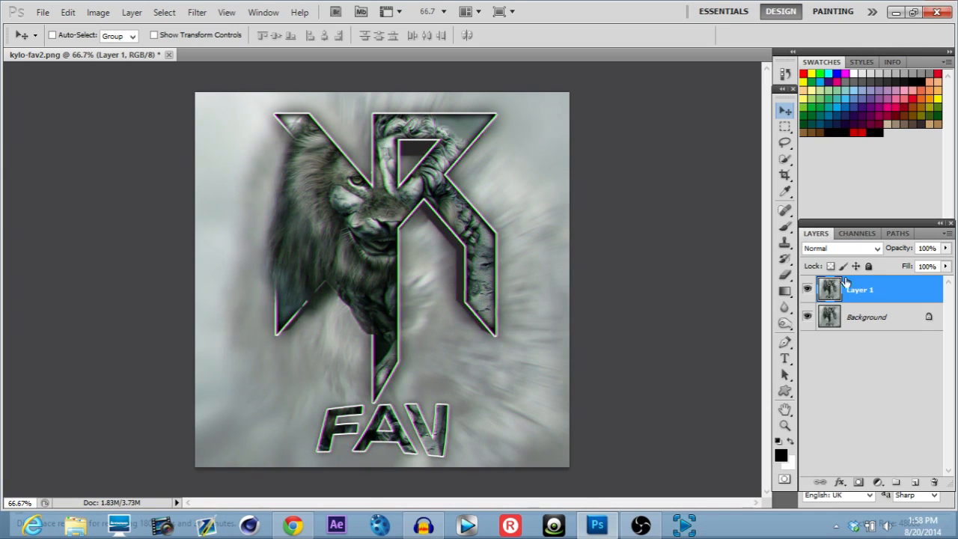
{"action": "key", "text": "ctrl+e"}
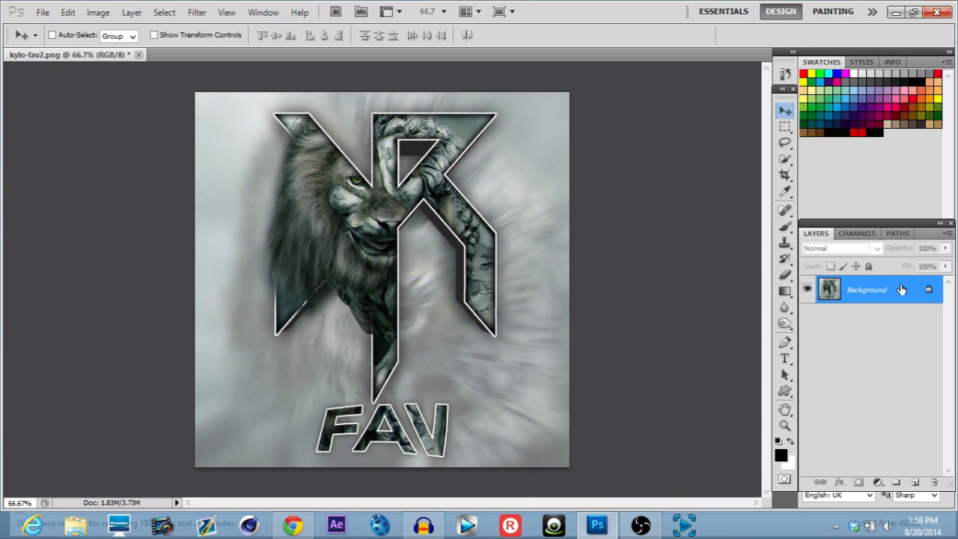
Step: Duplicate the background layer again and restrict the copy to the green channel by disabling R and B in its blending options
{"action": "key", "text": "ctrl+z"}
{"action": "double_click", "coordinate": [901, 290]}
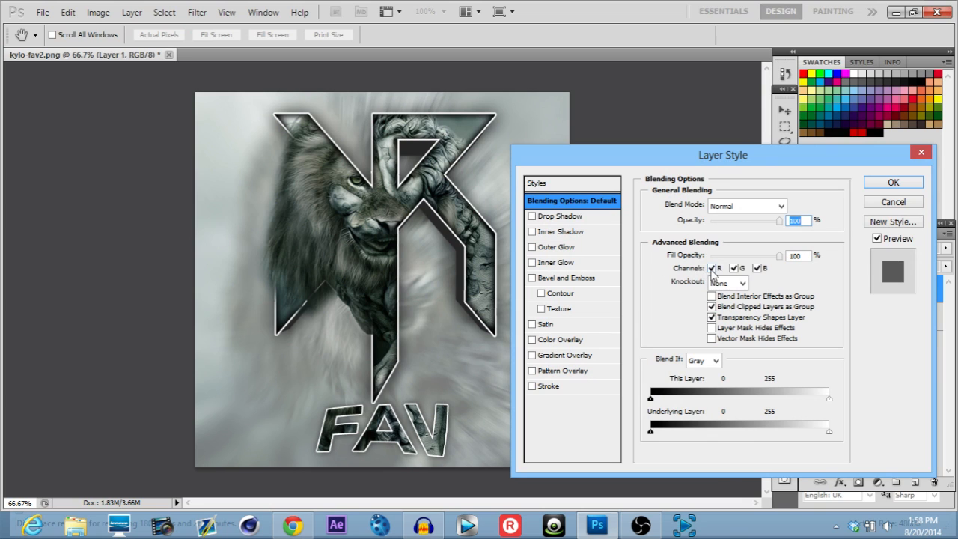
{"action": "left_click", "coordinate": [712, 268]}
{"action": "left_click", "coordinate": [757, 269]}
{"action": "left_click", "coordinate": [871, 180]}
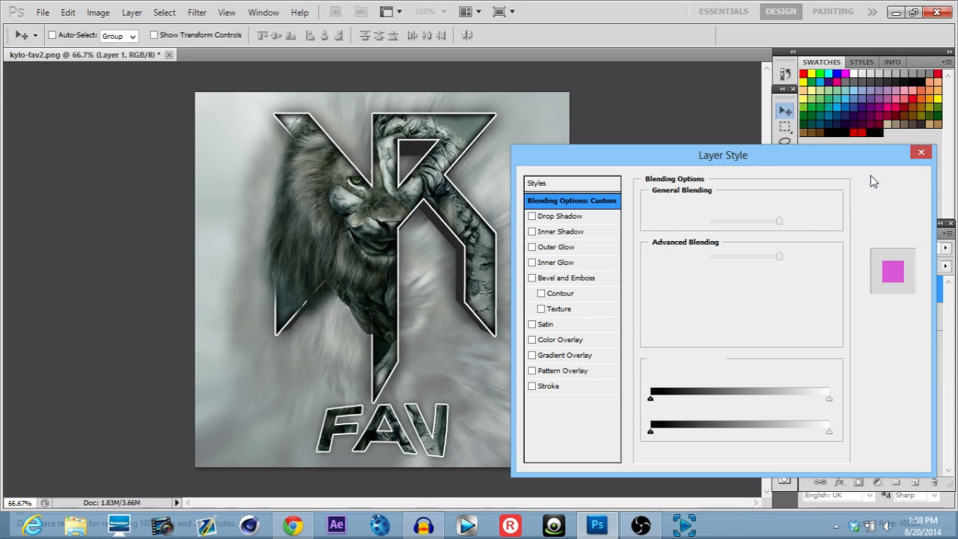
Step: Nudge the green-channel copy right and left in small steps to try different colour offsets, and remove the copy
{"action": "key", "text": "Right"}
{"action": "key", "text": "Right"}
{"action": "key", "text": "Right"}
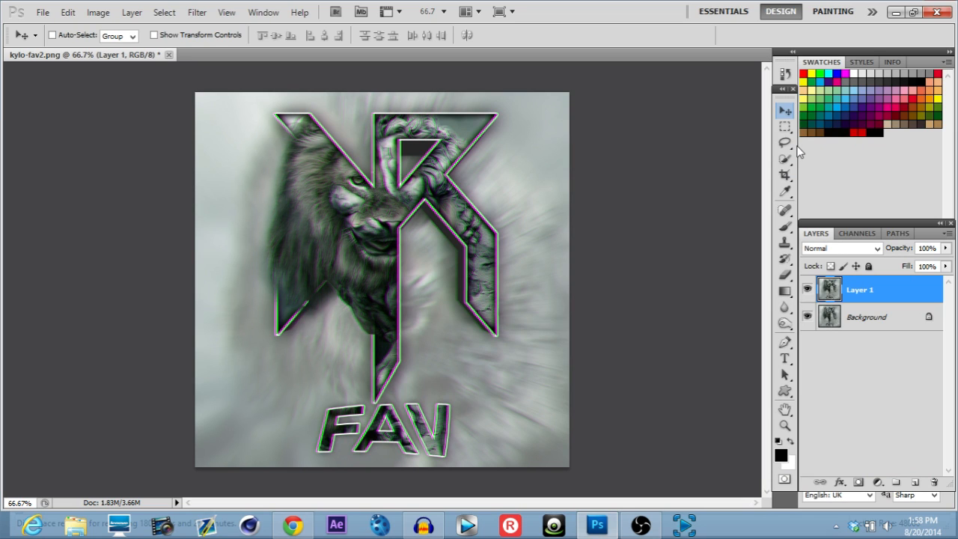
{"action": "key", "text": "Left"}
{"action": "key", "text": "Left"}
{"action": "key", "text": "Left"}
{"action": "key", "text": "Left"}
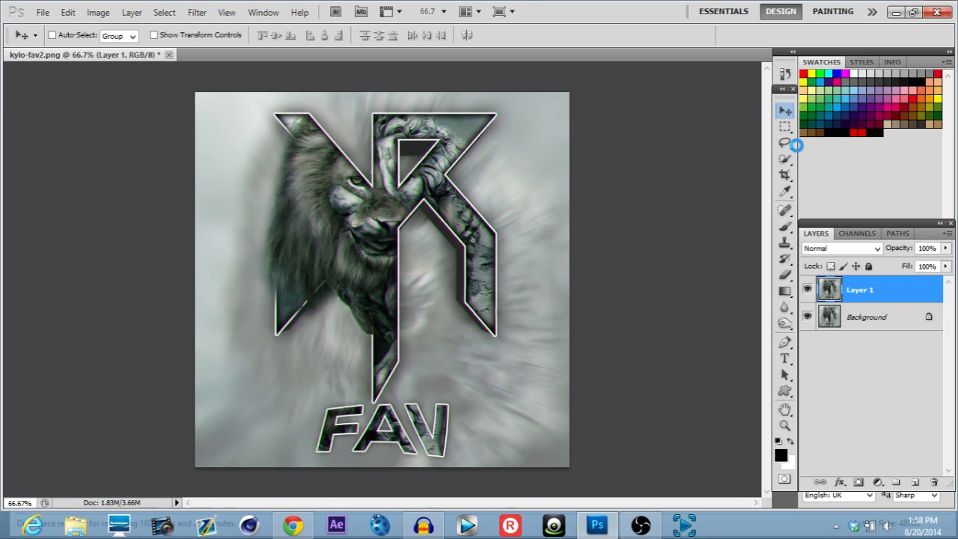
{"action": "key", "text": "Right"}
{"action": "key", "text": "Right"}
{"action": "key", "text": "Right"}
{"action": "key", "text": "Right"}
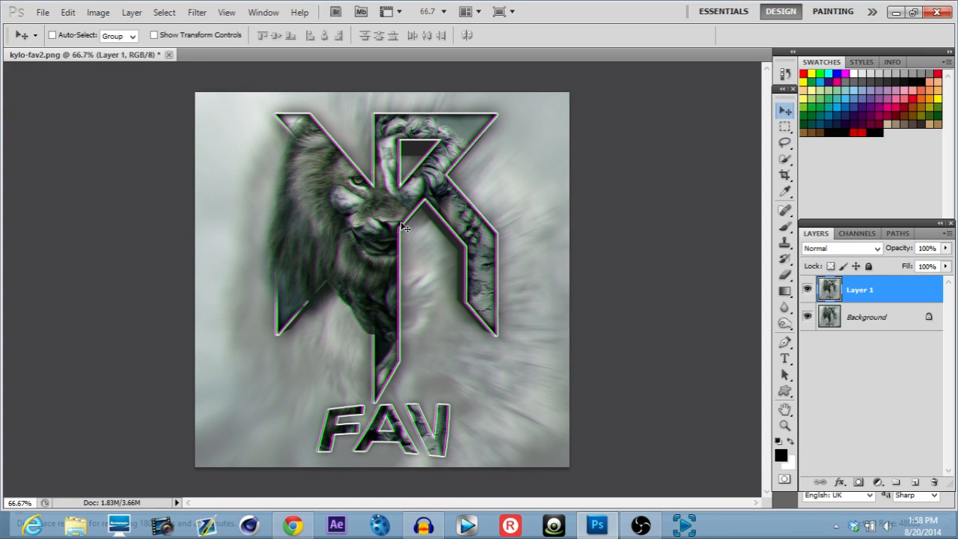
{"action": "key", "text": "Right"}
{"action": "key", "text": "Right"}
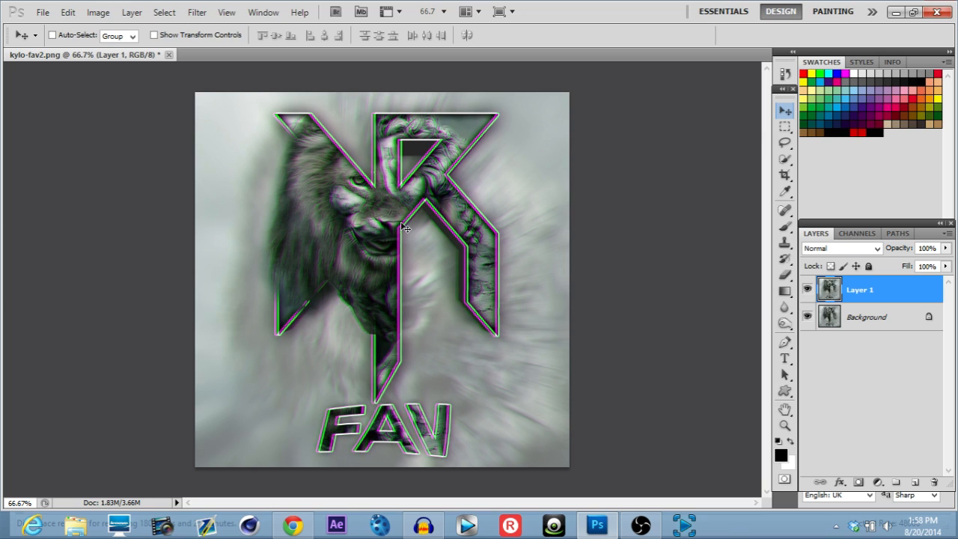
{"action": "key", "text": "Left"}
{"action": "key", "text": "Left"}
{"action": "key", "text": "Left"}
{"action": "key", "text": "Left"}
{"action": "key", "text": "Left"}
{"action": "key", "text": "Left"}
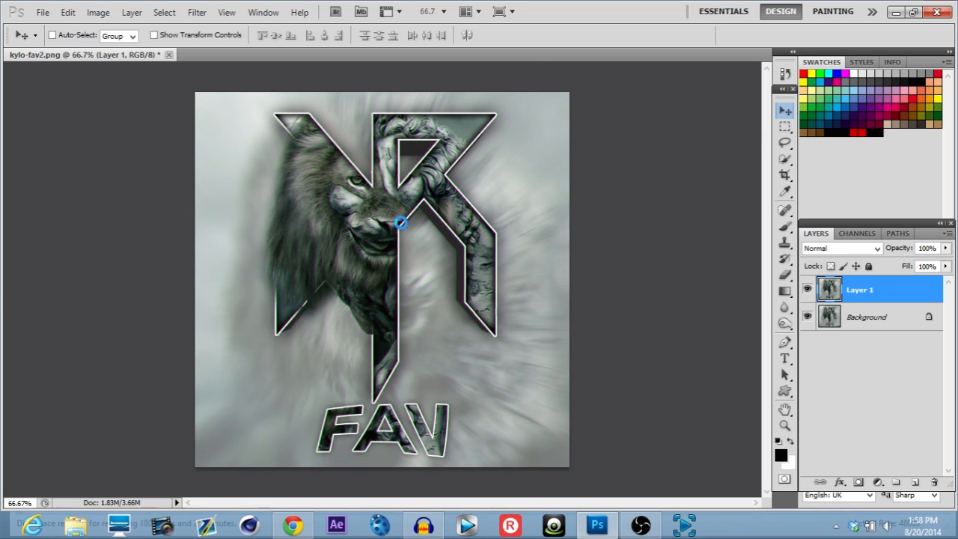
{"action": "key", "text": "Right"}
{"action": "key", "text": "Right"}
{"action": "key", "text": "Right"}
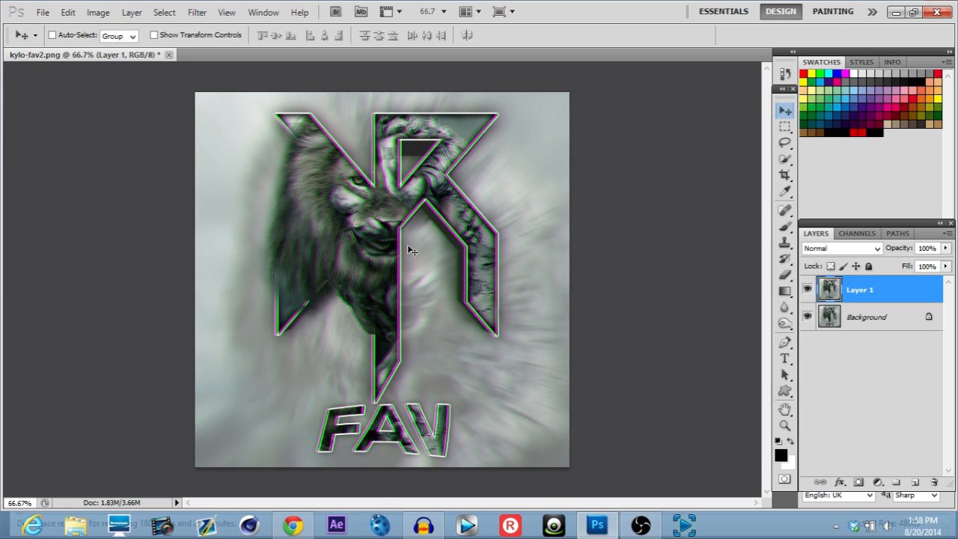
{"action": "key", "text": "Left"}
{"action": "key", "text": "Left"}
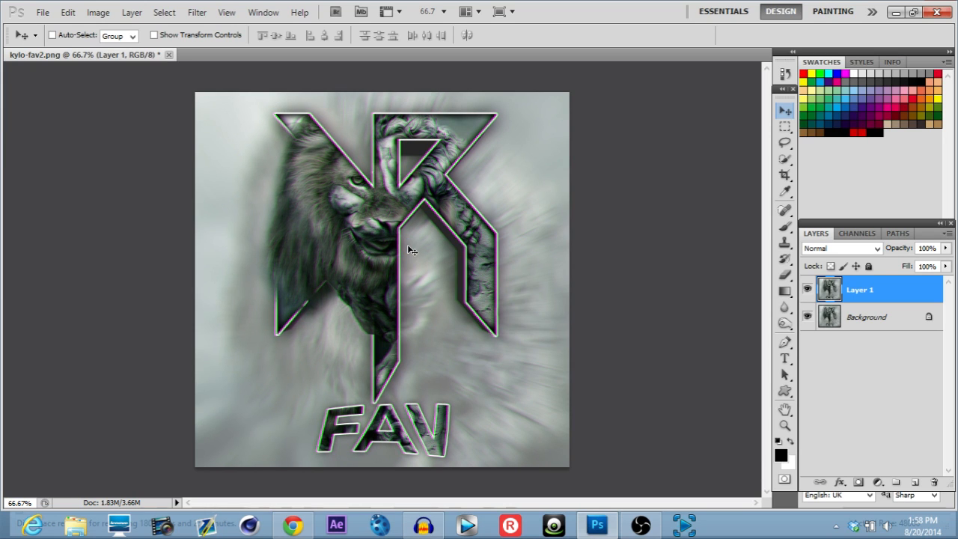
{"action": "key", "text": "Right"}
{"action": "key", "text": "Right"}
{"action": "key", "text": "Left"}
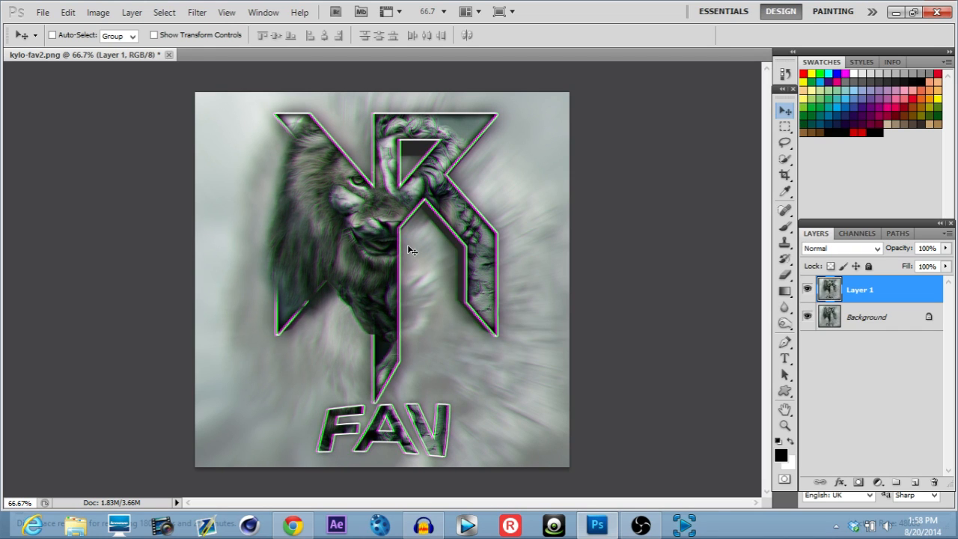
{"action": "key", "text": "Left"}
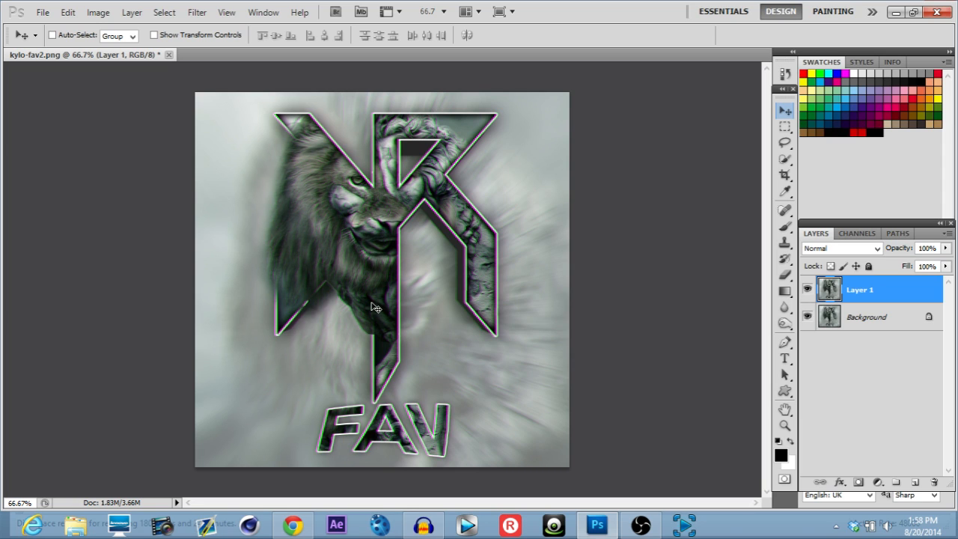
{"action": "left_click", "coordinate": [44, 13]}
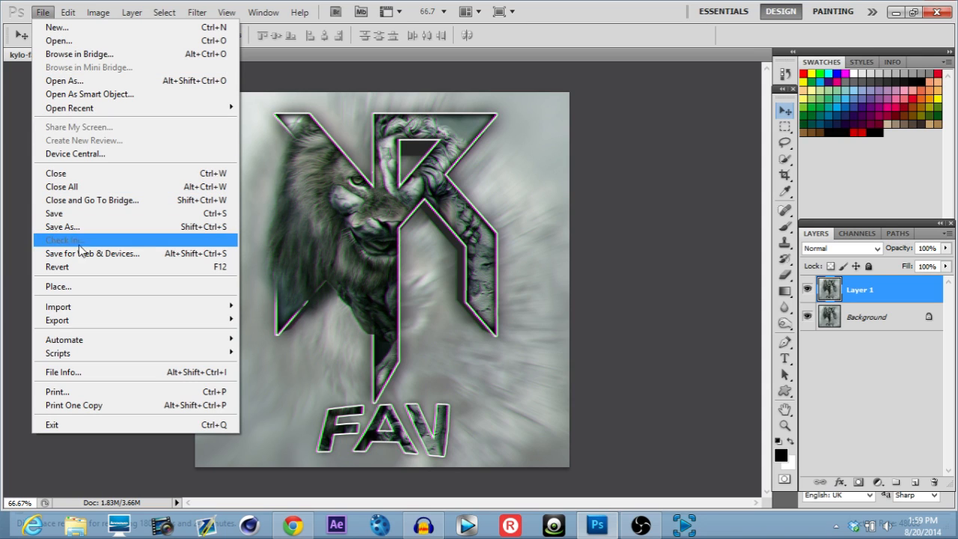
{"action": "left_click", "coordinate": [499, 236]}
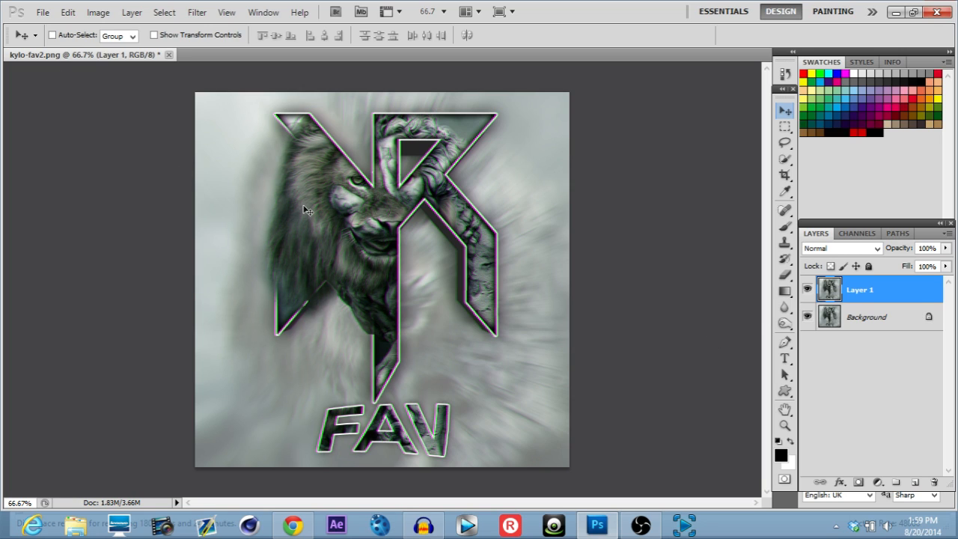
{"action": "key", "text": "ctrl+e"}
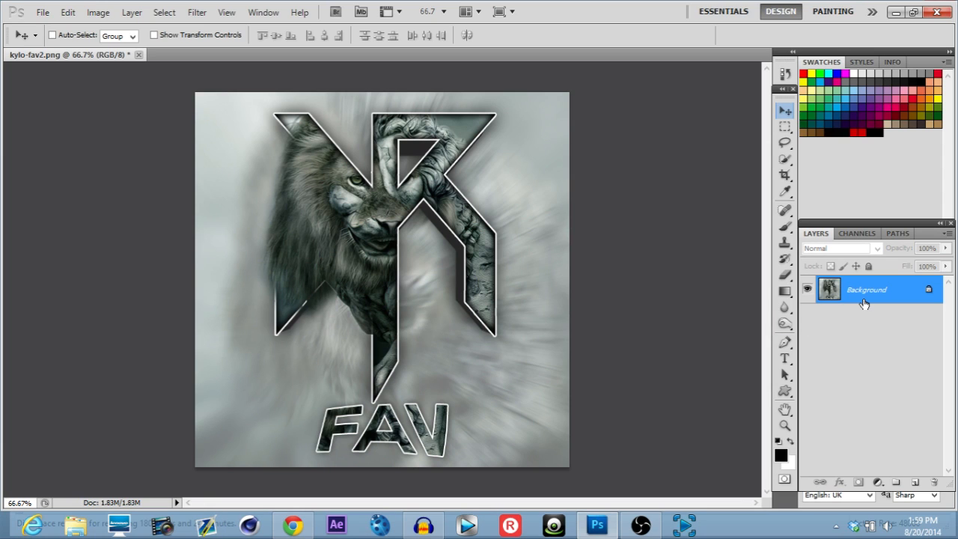
Step: Duplicate the background layer and select a thin horizontal strip across the image's full width, through the upper part of the logo
{"action": "key", "text": "ctrl+j"}
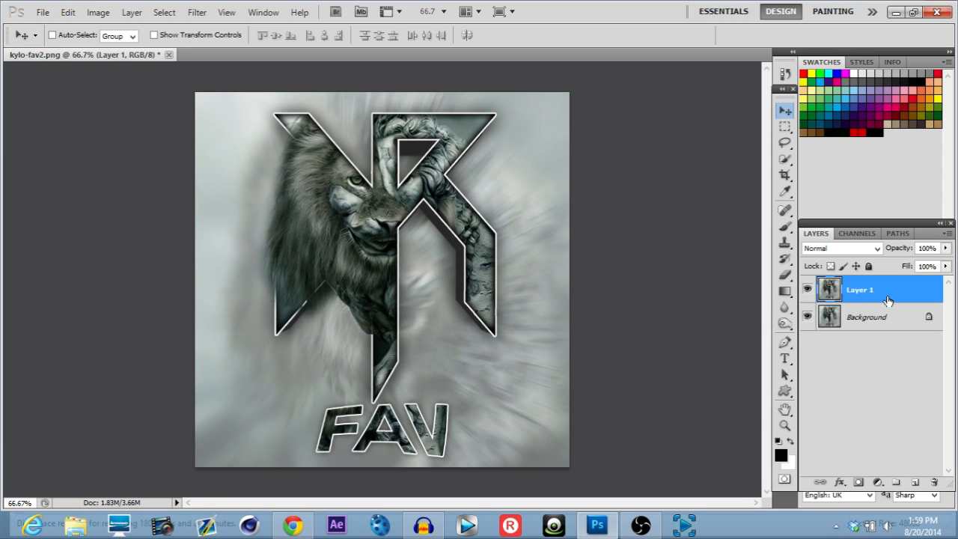
{"action": "left_click", "coordinate": [785, 126]}
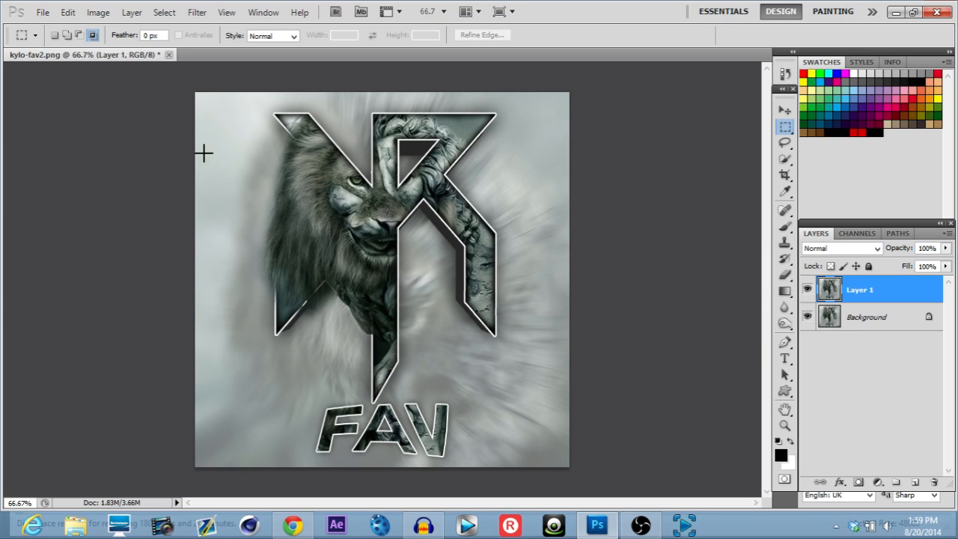
{"action": "left_click_drag", "start_coordinate": [185, 134], "coordinate": [611, 147]}
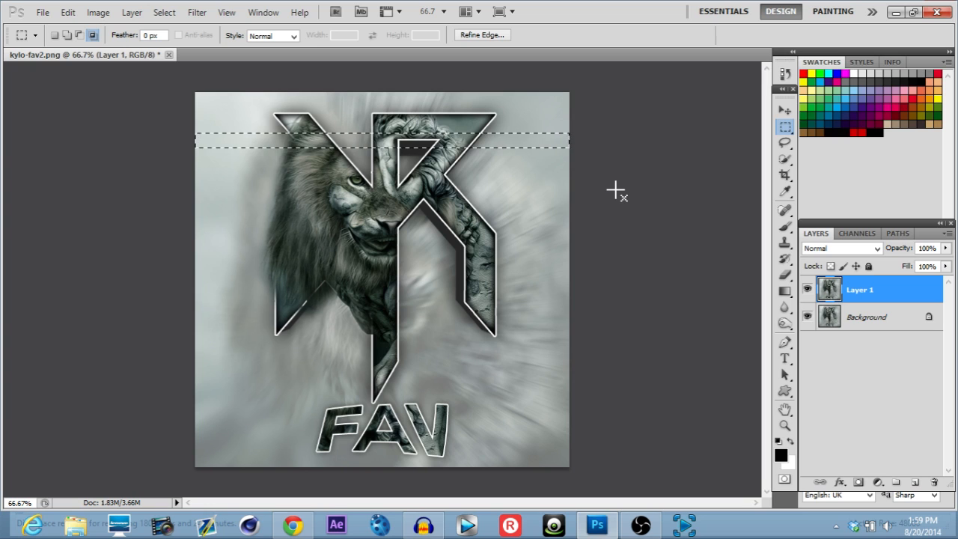
Step: Add two more full-width strips, across the middle and lower parts of the logo, to the selection and copy all strips to a new layer
{"action": "key", "text": "shift"}
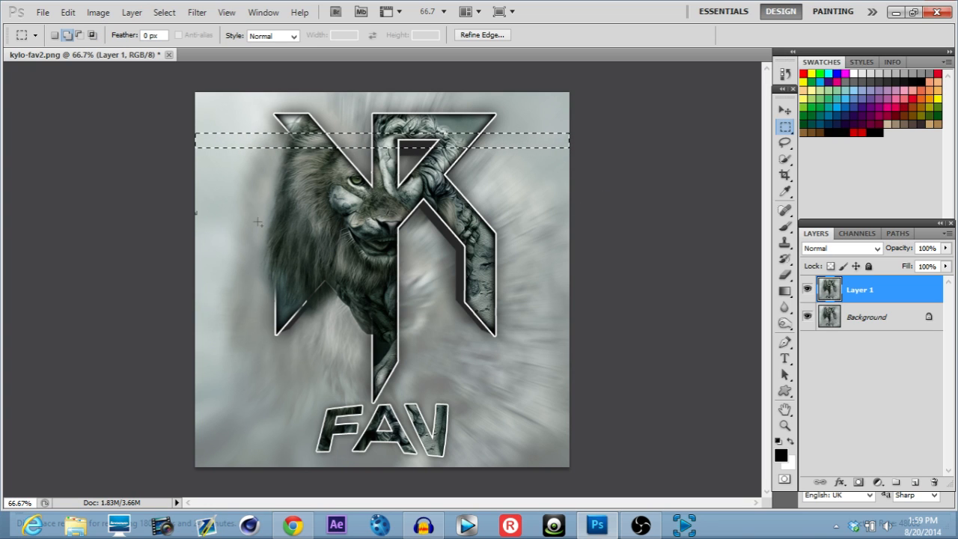
{"action": "left_click_drag", "start_coordinate": [181, 212], "coordinate": [626, 228]}
{"action": "left_click_drag", "start_coordinate": [625, 262], "coordinate": [157, 298]}
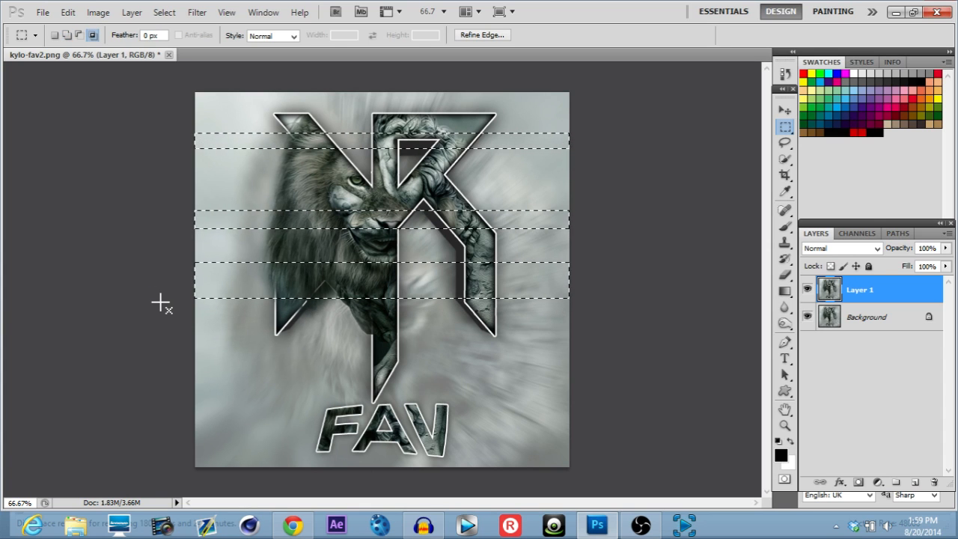
{"action": "key", "text": "ctrl+j"}
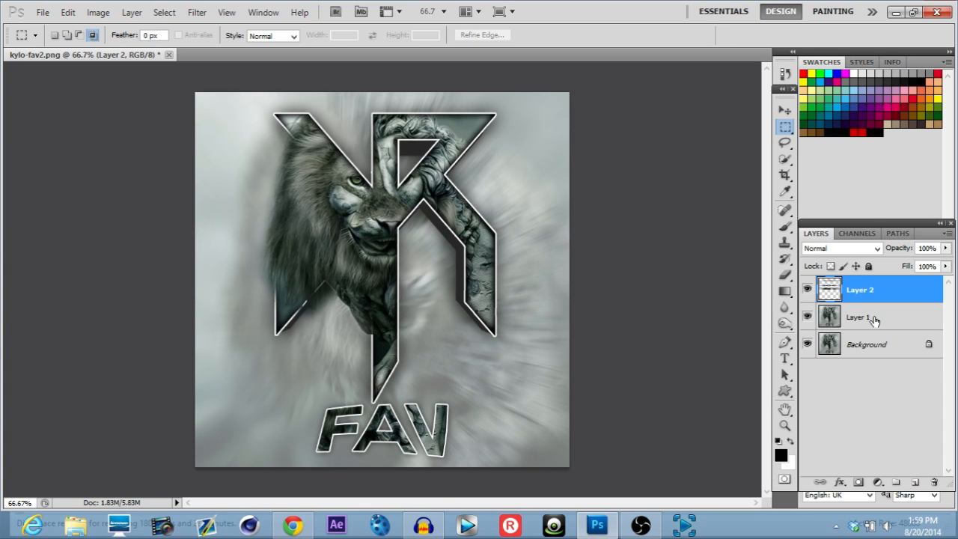
Step: Disable the G channel in the blending options of the copied strips layer
{"action": "double_click", "coordinate": [910, 290]}
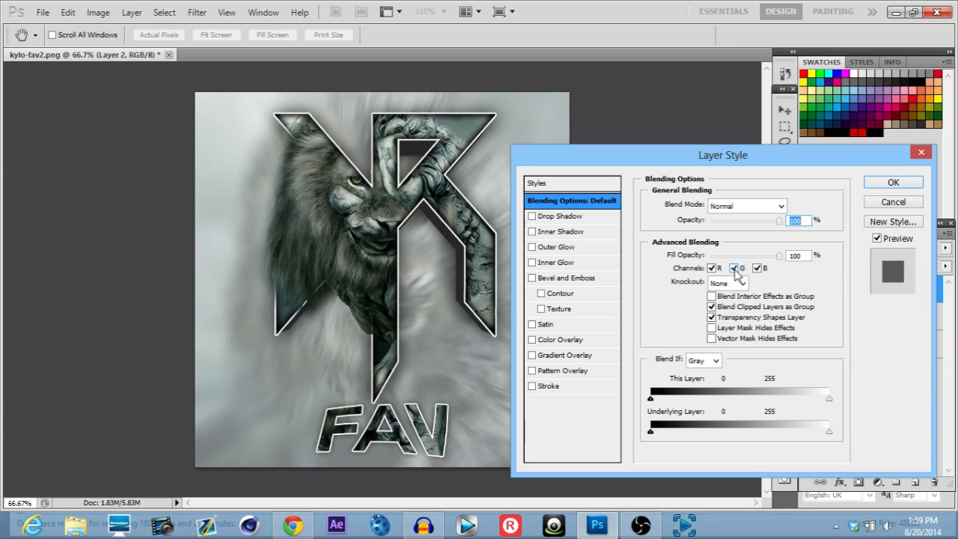
{"action": "left_click", "coordinate": [735, 269]}
{"action": "left_click", "coordinate": [892, 183]}
Step: Nudge the strips layer left a few steps to offset its colours, and remove the layer
{"action": "left_click", "coordinate": [788, 111]}
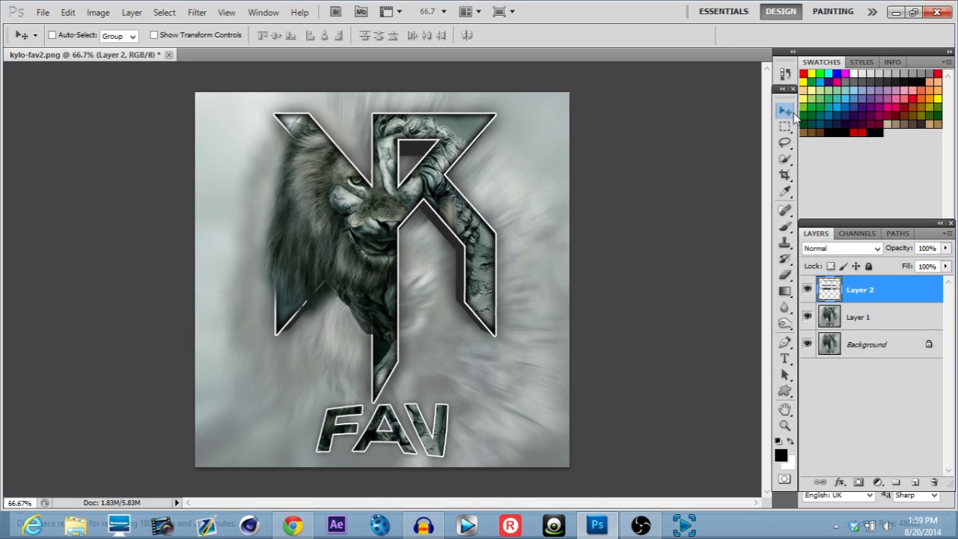
{"action": "key", "text": "Left"}
{"action": "key", "text": "Left"}
{"action": "key", "text": "Left"}
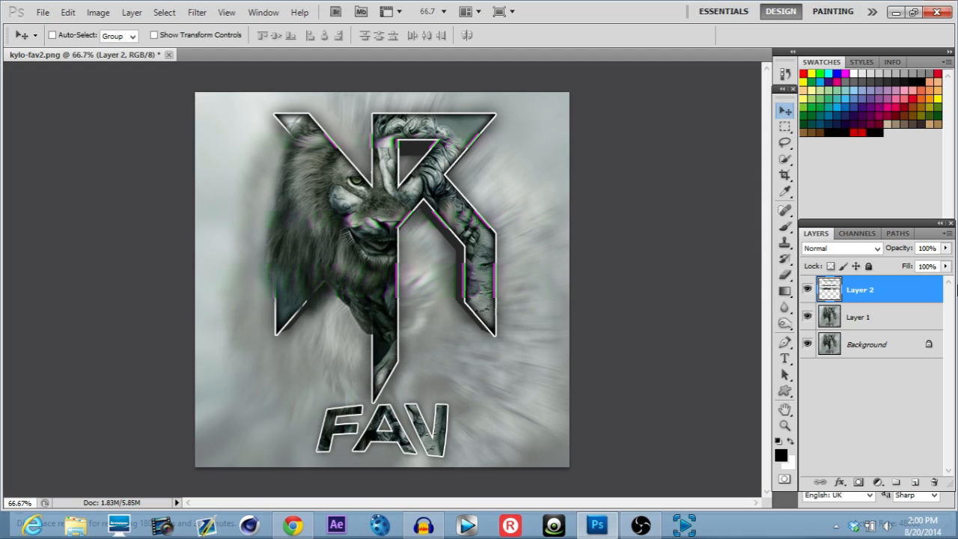
{"action": "key", "text": "ctrl+z"}
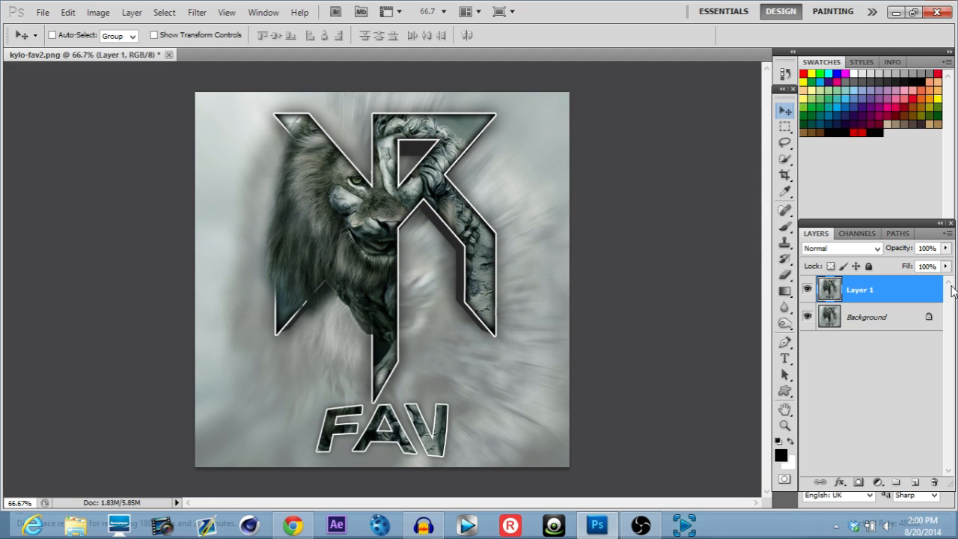
Step: Select three full-width horizontal strips through the upper, middle and lower parts of the logo and copy them to a new layer
{"action": "left_click", "coordinate": [786, 128]}
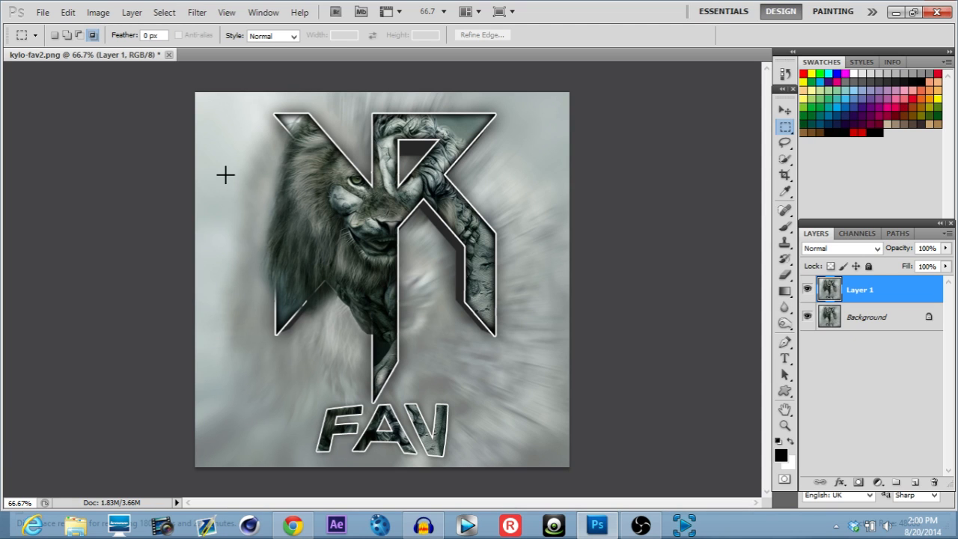
{"action": "left_click_drag", "start_coordinate": [308, 151], "coordinate": [604, 164]}
{"action": "left_click_drag", "start_coordinate": [610, 239], "coordinate": [90, 261]}
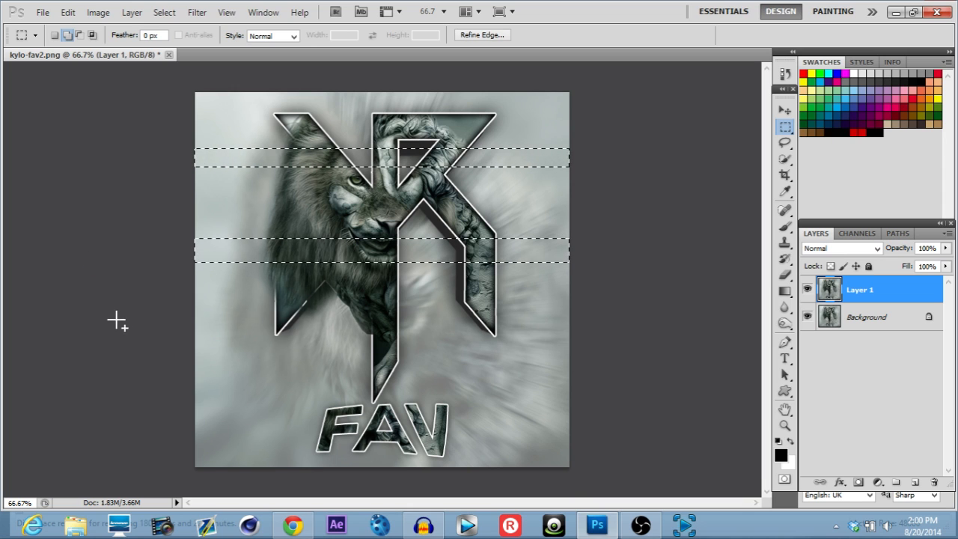
{"action": "left_click_drag", "start_coordinate": [133, 320], "coordinate": [649, 349]}
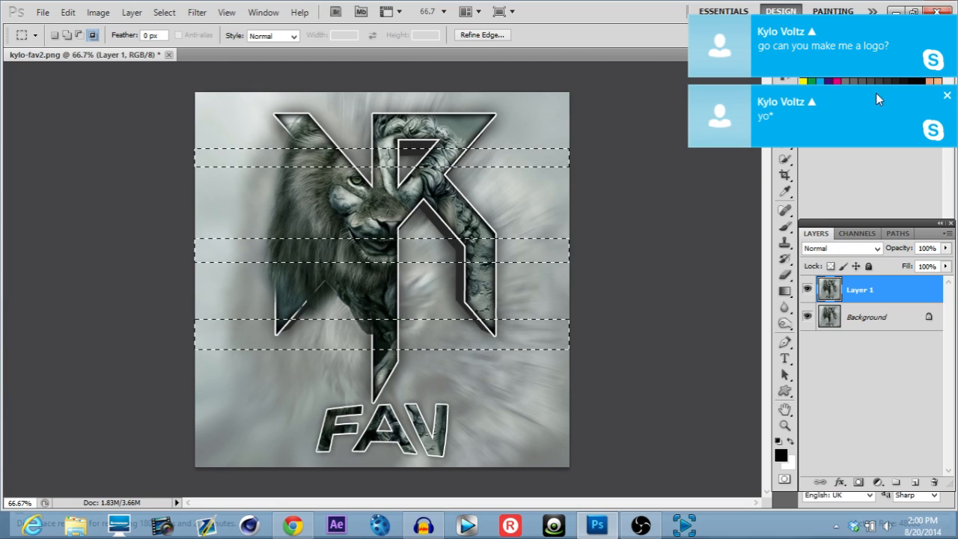
{"action": "left_click", "coordinate": [947, 96]}
{"action": "left_click", "coordinate": [948, 27]}
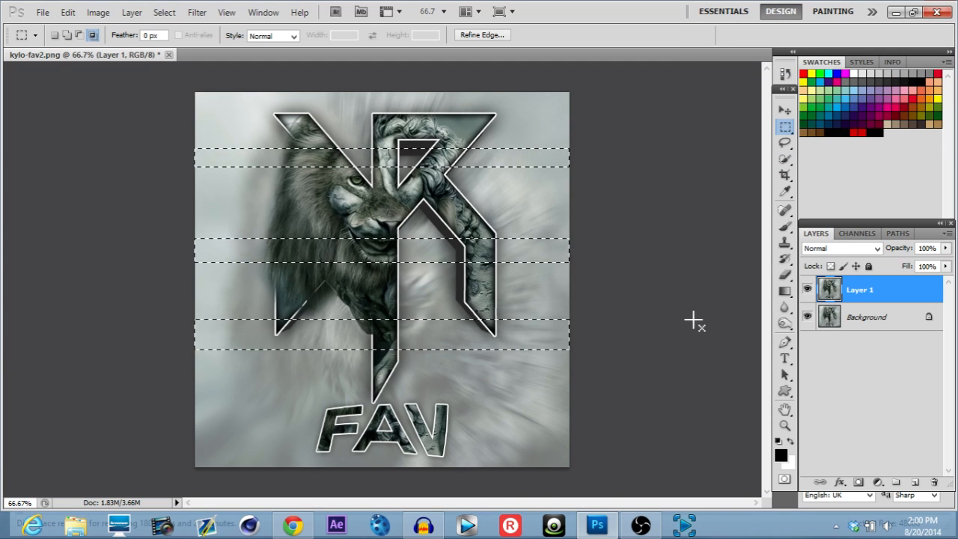
{"action": "key", "text": "ctrl+j"}
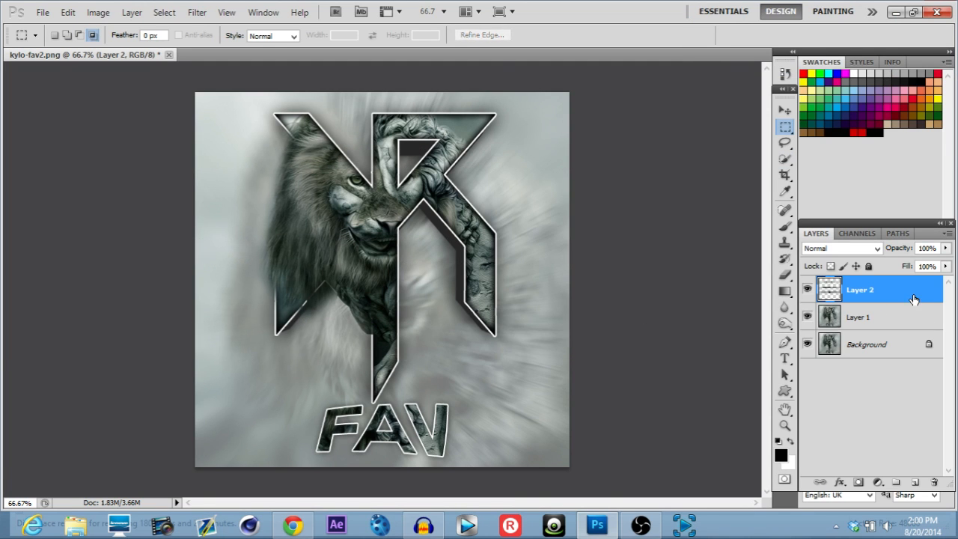
Step: Disable the G channel for the new strips layer and rotate it by -1.18° with Free Transform
{"action": "double_click", "coordinate": [913, 300]}
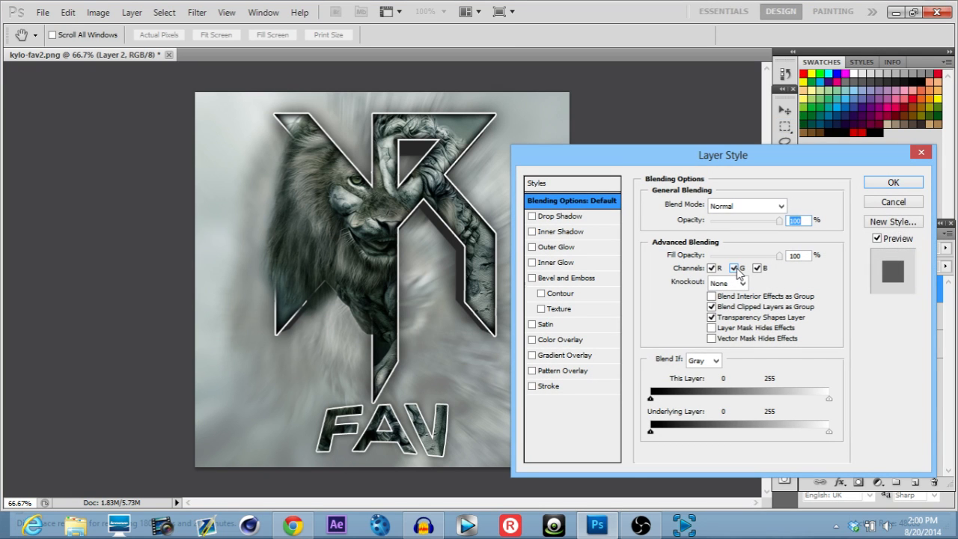
{"action": "left_click", "coordinate": [893, 182]}
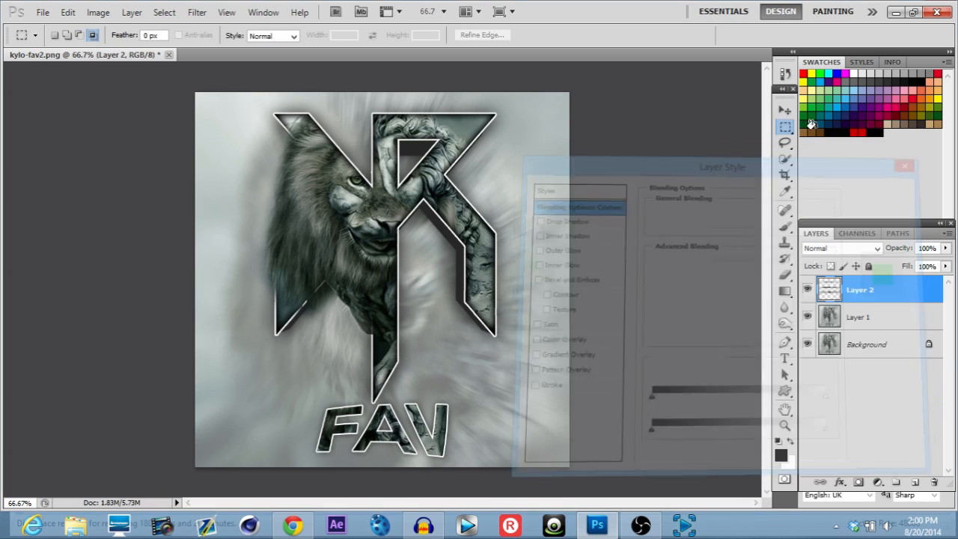
{"action": "left_click", "coordinate": [793, 116]}
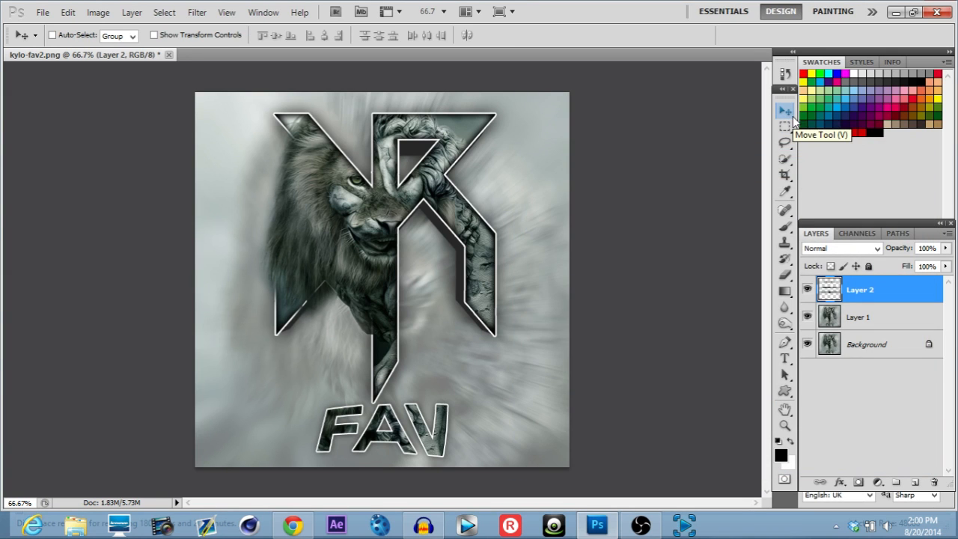
{"action": "key", "text": "ctrl+t"}
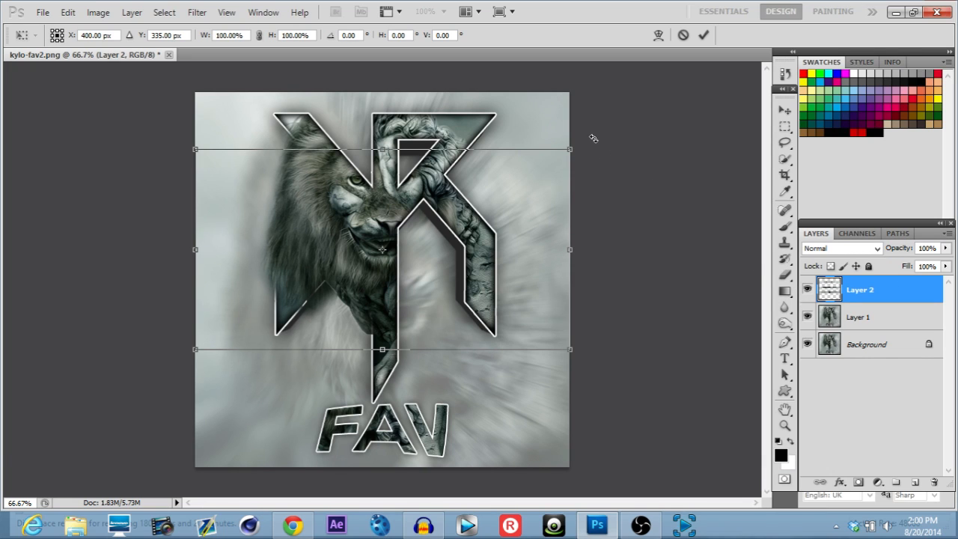
{"action": "left_click_drag", "start_coordinate": [593, 138], "coordinate": [594, 135]}
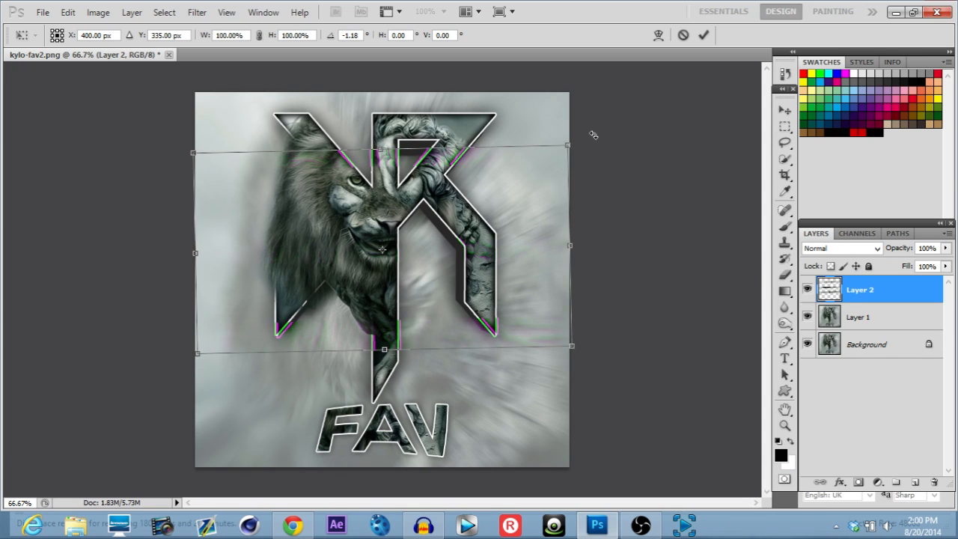
{"action": "key", "text": "Return"}
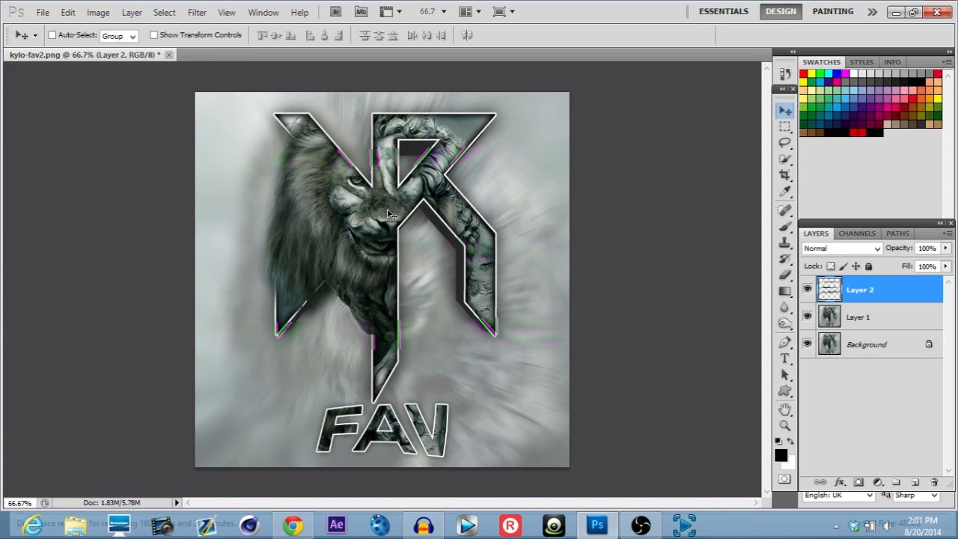
Step: Select a very thin full-width strip of Layer 1 through the FAV lettering and copy it to its own layer
{"action": "left_click", "coordinate": [872, 311]}
{"action": "left_click", "coordinate": [783, 129]}
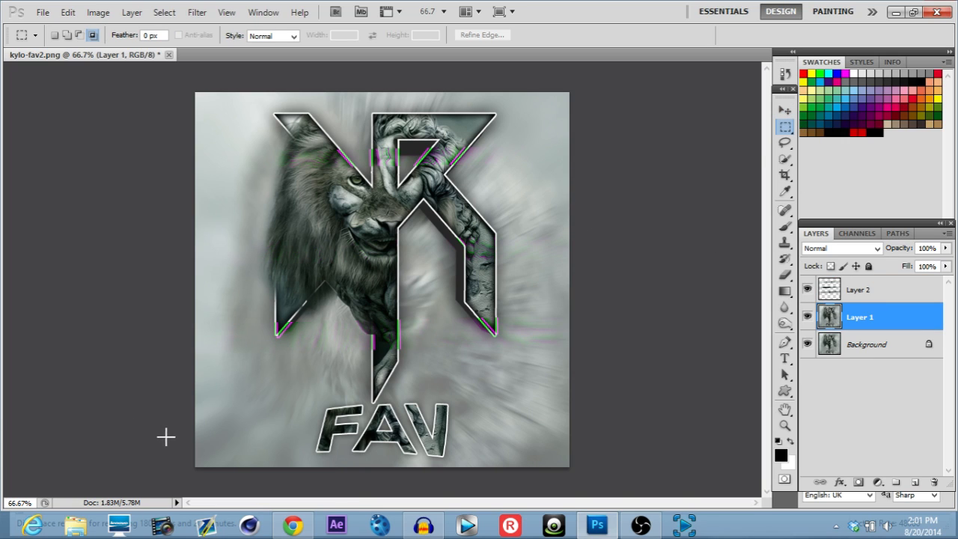
{"action": "left_click_drag", "start_coordinate": [322, 435], "coordinate": [584, 438]}
{"action": "key", "text": "ctrl+c"}
{"action": "key", "text": "ctrl+v"}
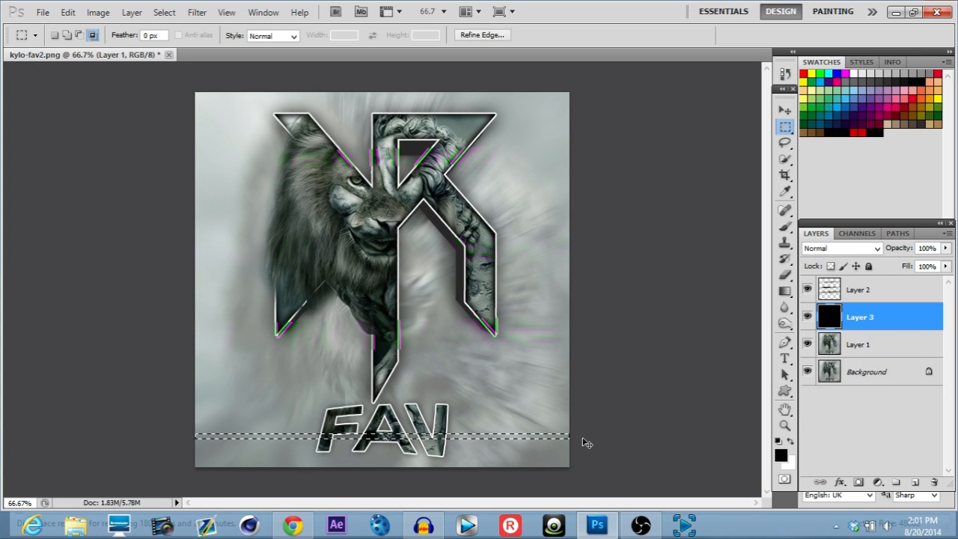
{"action": "key", "text": "ctrl+v"}
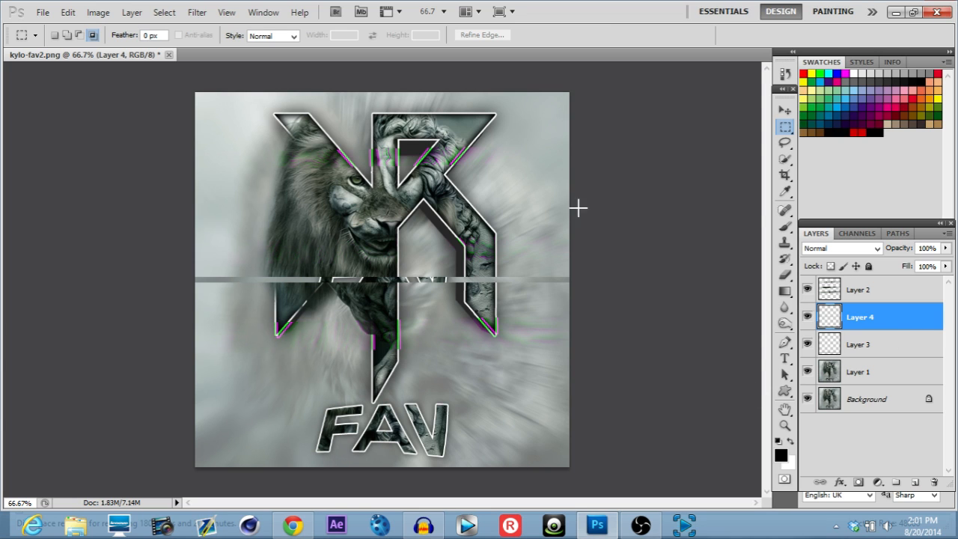
{"action": "left_click", "coordinate": [67, 14]}
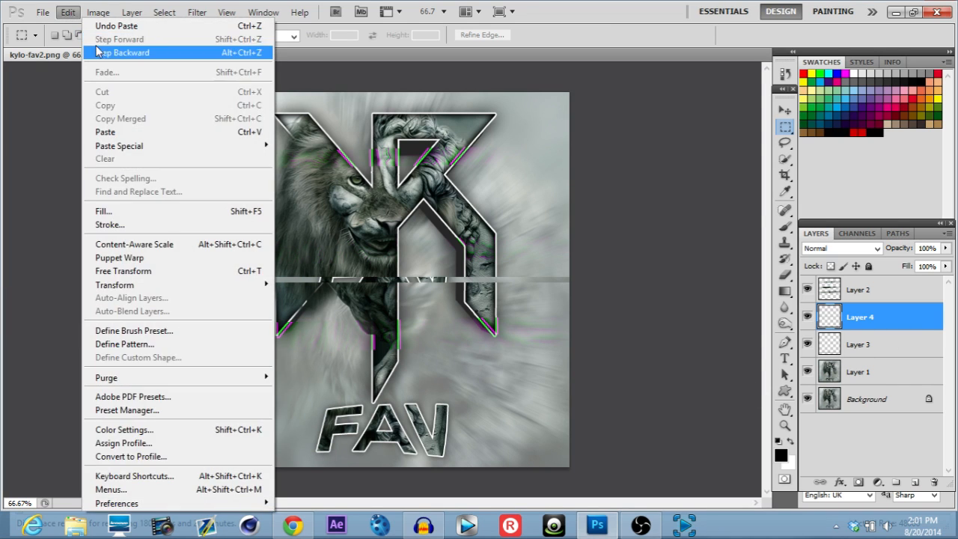
{"action": "left_click", "coordinate": [112, 26]}
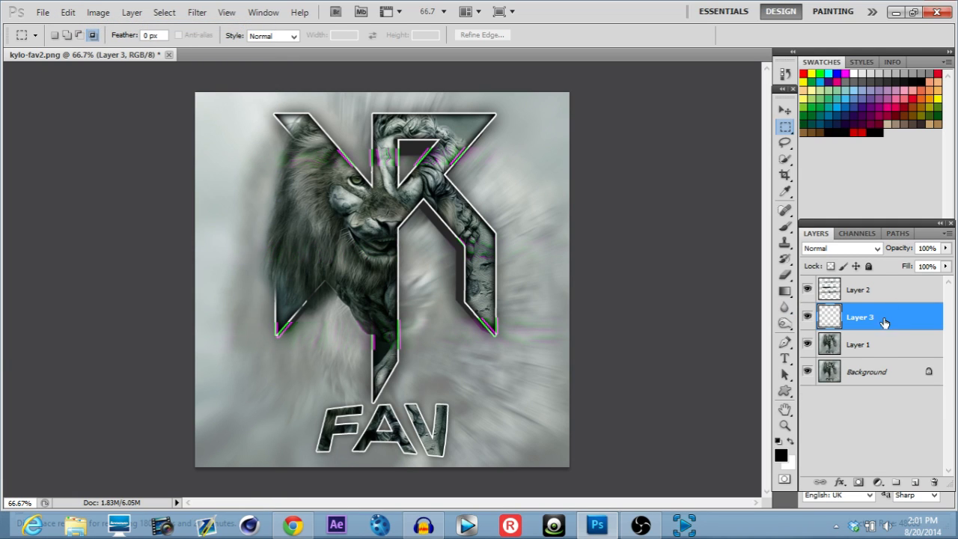
{"action": "left_click", "coordinate": [872, 356]}
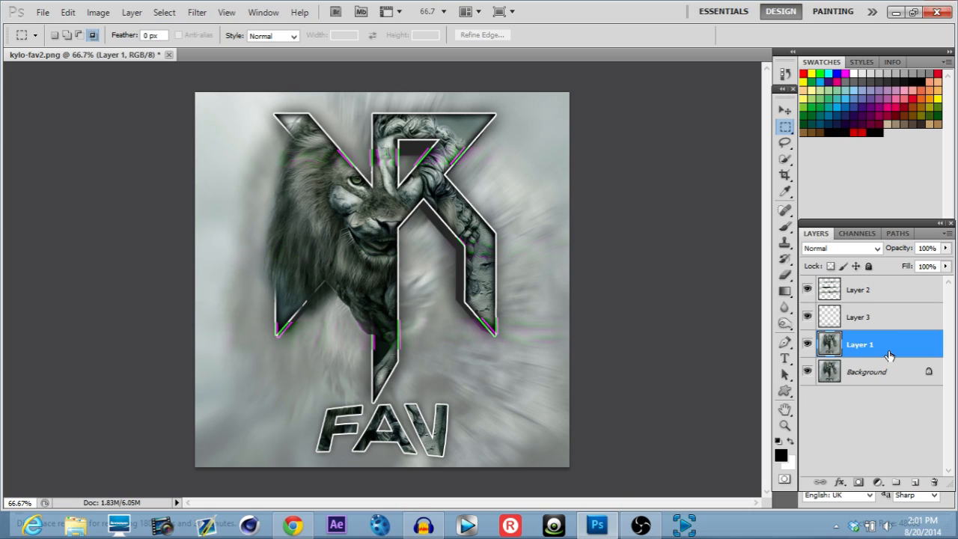
{"action": "left_click", "coordinate": [893, 328]}
{"action": "key", "text": "ctrl+j"}
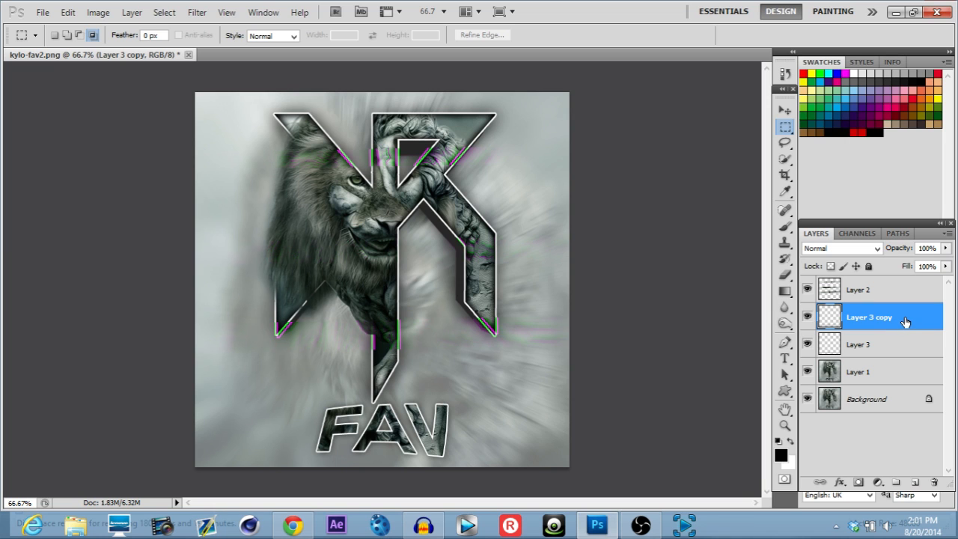
{"action": "double_click", "coordinate": [905, 322]}
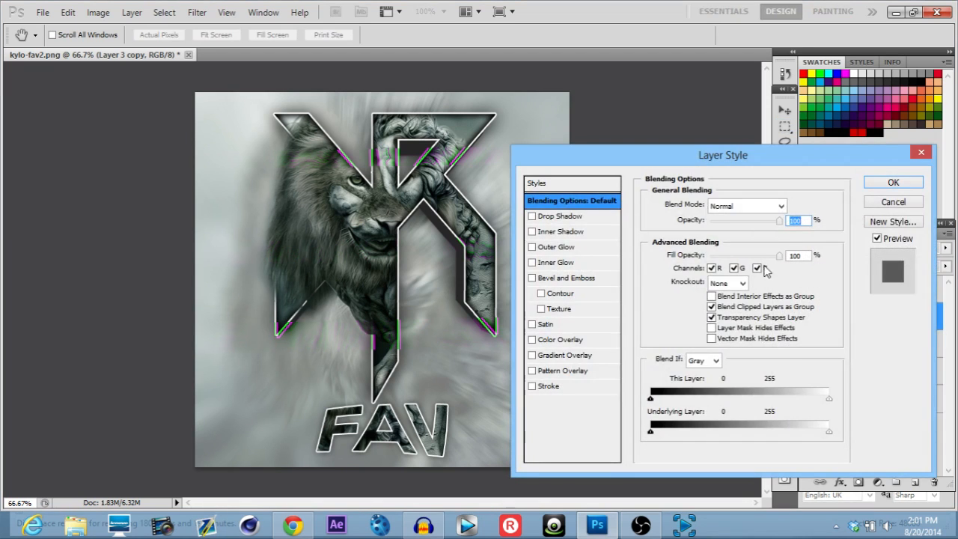
{"action": "left_click", "coordinate": [922, 152]}
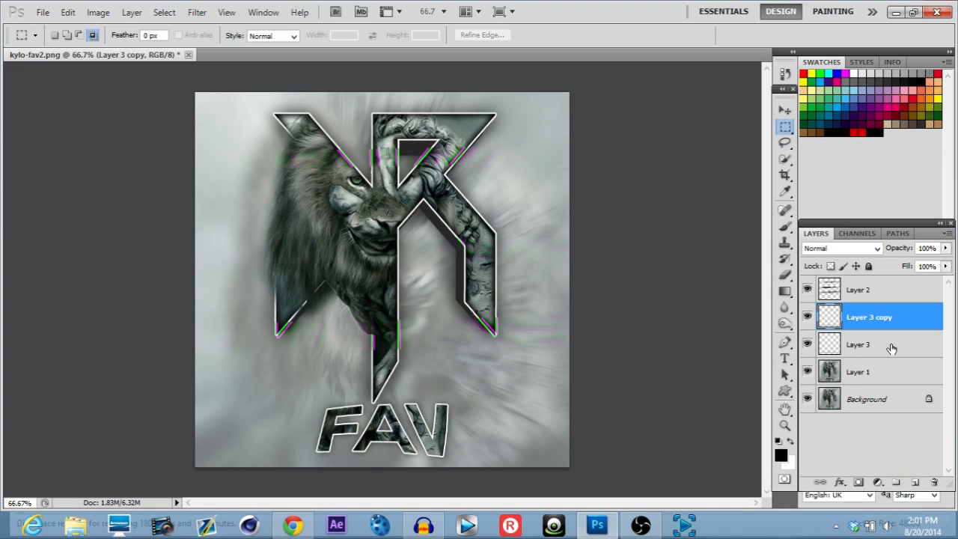
{"action": "key", "text": "ctrl+e"}
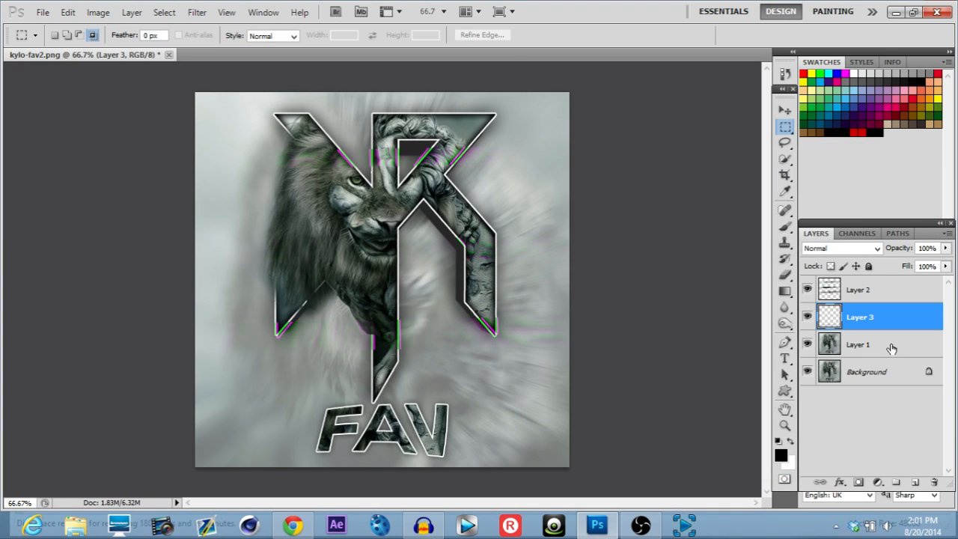
Step: Shift the FAV strip slightly sideways and duplicate it with the G channel disabled on the copy to add colour fringing
{"action": "left_click", "coordinate": [786, 111]}
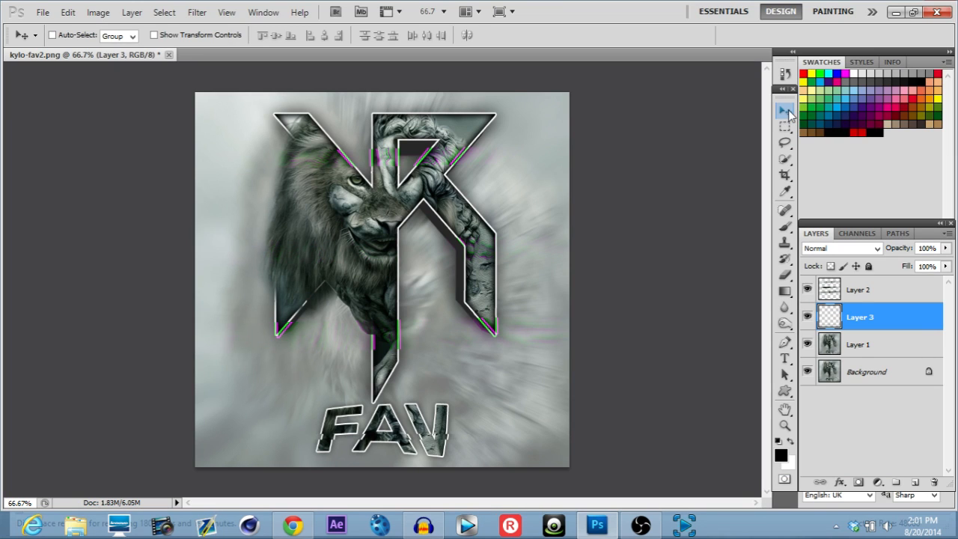
{"action": "key", "text": "ctrl+j"}
{"action": "double_click", "coordinate": [928, 326]}
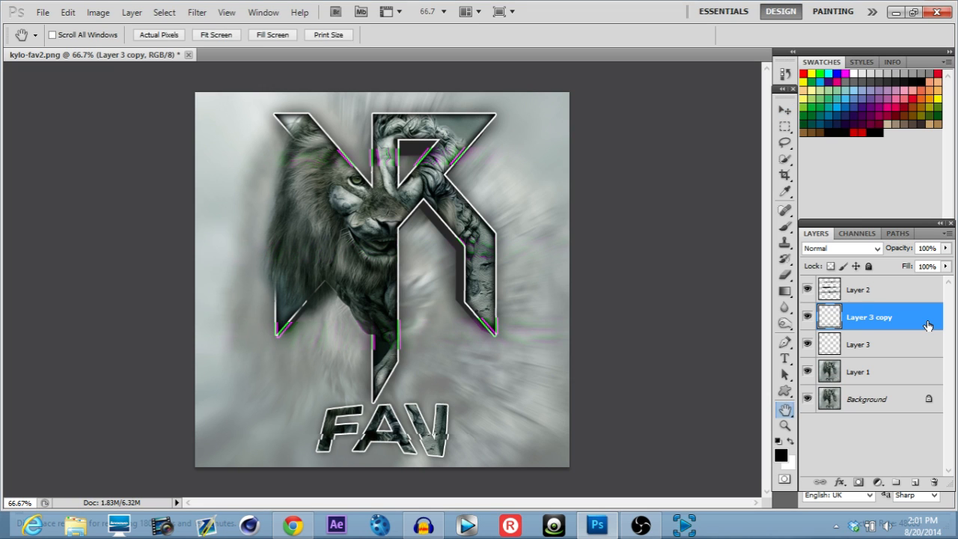
{"action": "left_click", "coordinate": [736, 268]}
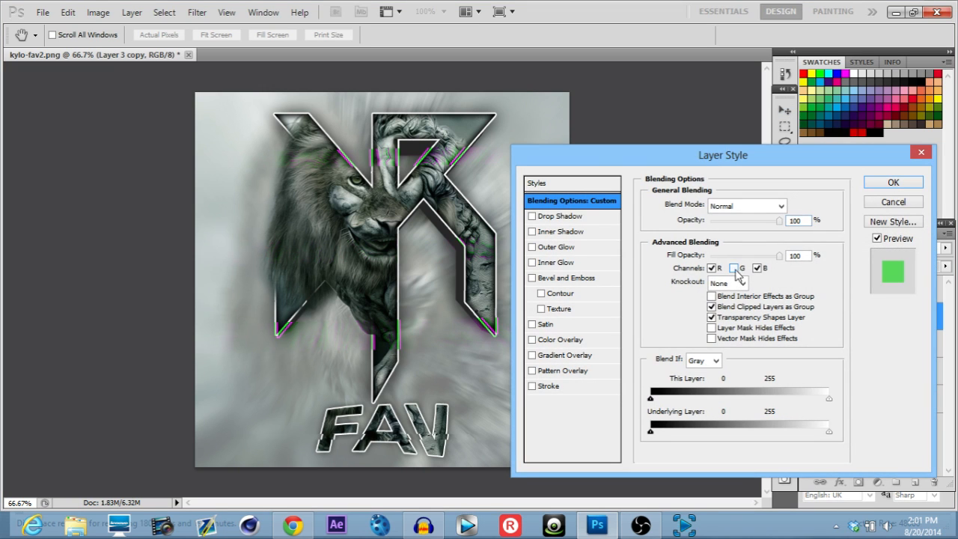
{"action": "left_click", "coordinate": [893, 183]}
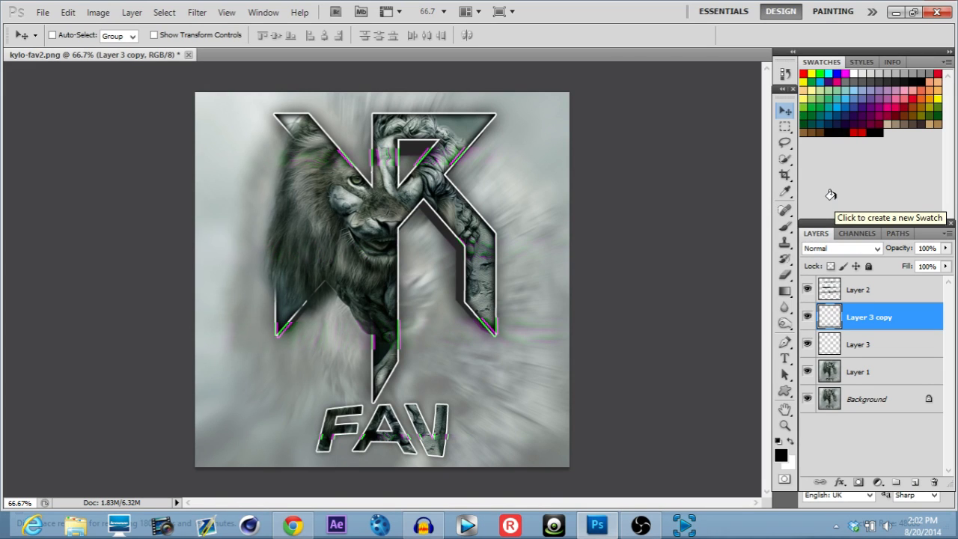
Step: Delete all layers above the background and duplicate the background layer again
{"action": "key", "text": "ctrl+s"}
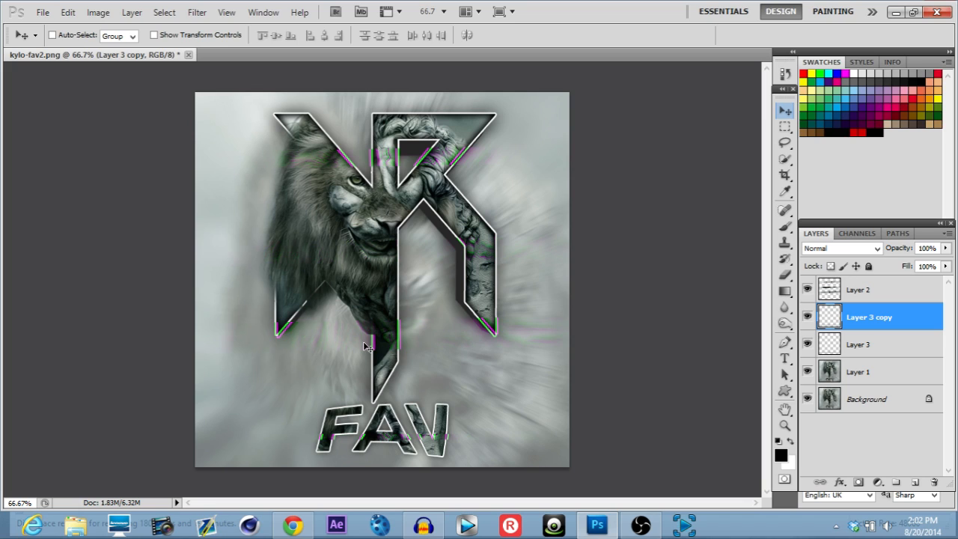
{"action": "key", "text": "ctrl+s"}
{"action": "left_click", "coordinate": [879, 298]}
{"action": "left_click", "coordinate": [873, 374], "text": "shift"}
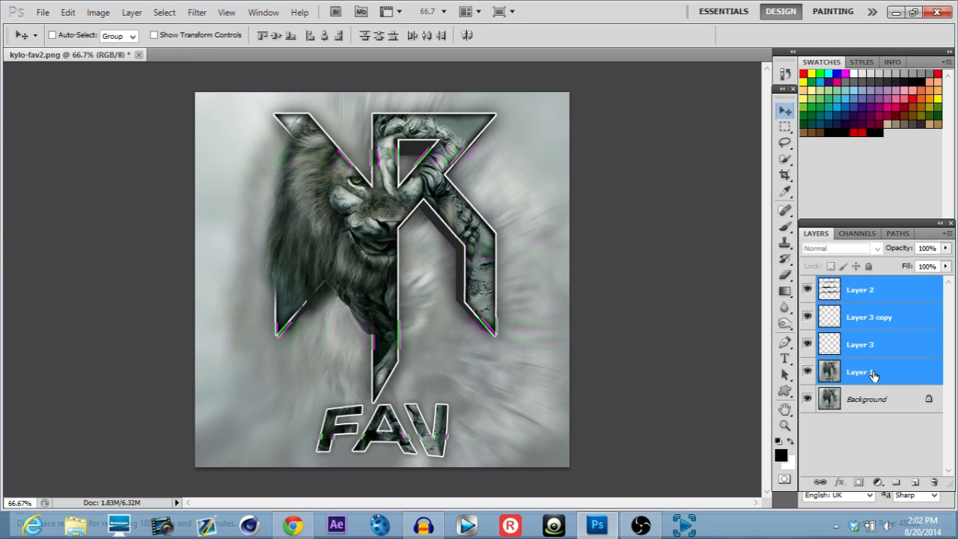
{"action": "key", "text": "Delete"}
{"action": "key", "text": "ctrl+j"}
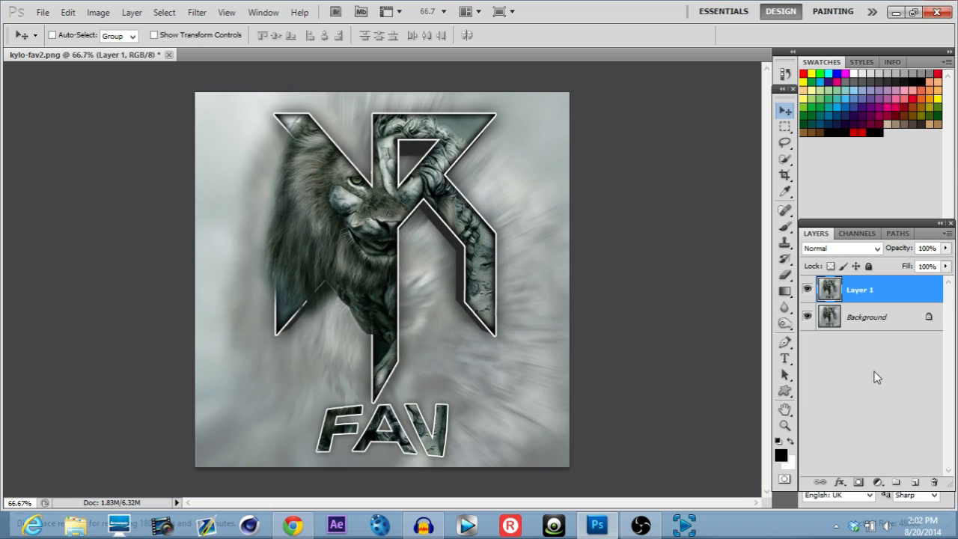
Step: Disable the G channel in the blending options of Layer 1
{"action": "double_click", "coordinate": [913, 297]}
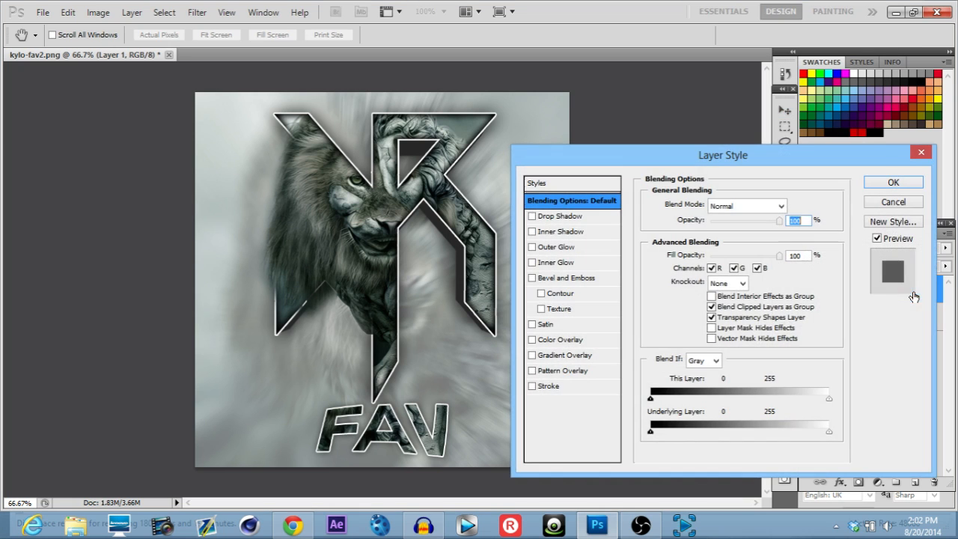
{"action": "left_click", "coordinate": [736, 269]}
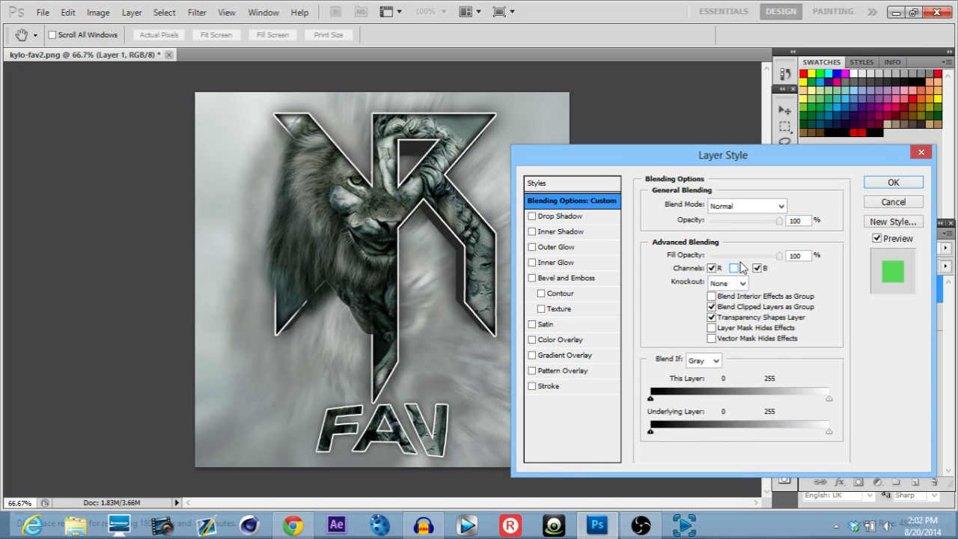
{"action": "left_click", "coordinate": [893, 183]}
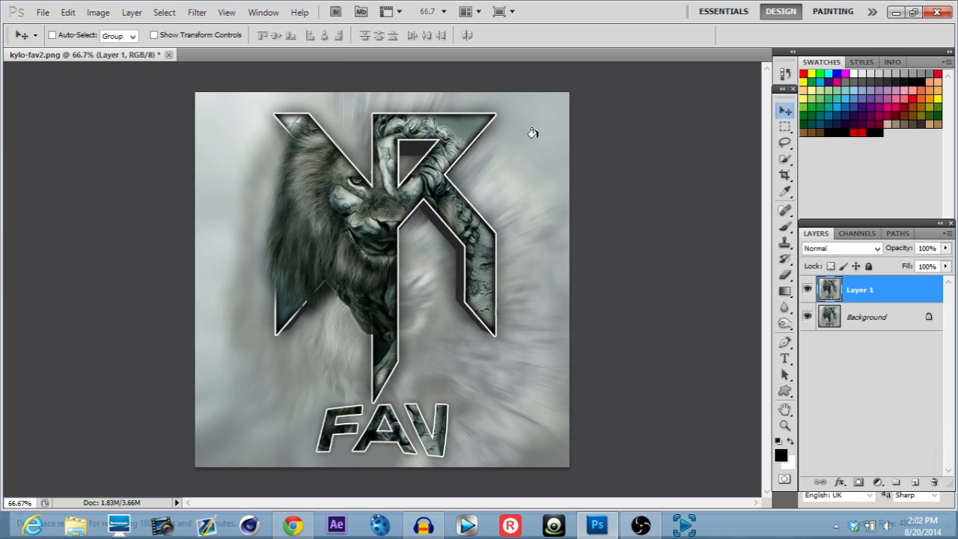
Step: Try a Radial Blur on Layer 1 with amount 3, Zoom method and Best quality, and undo it
{"action": "left_click", "coordinate": [197, 16]}
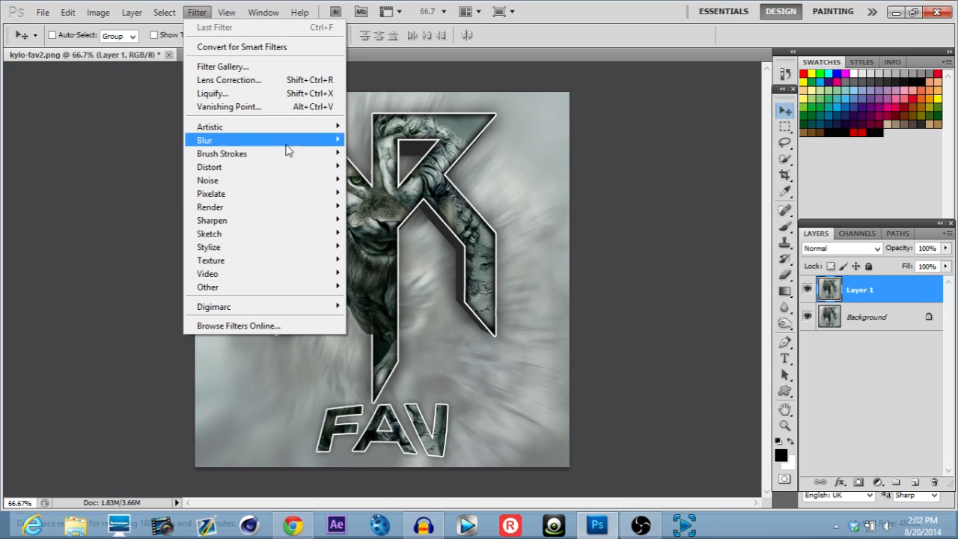
{"action": "mouse_move", "coordinate": [307, 146]}
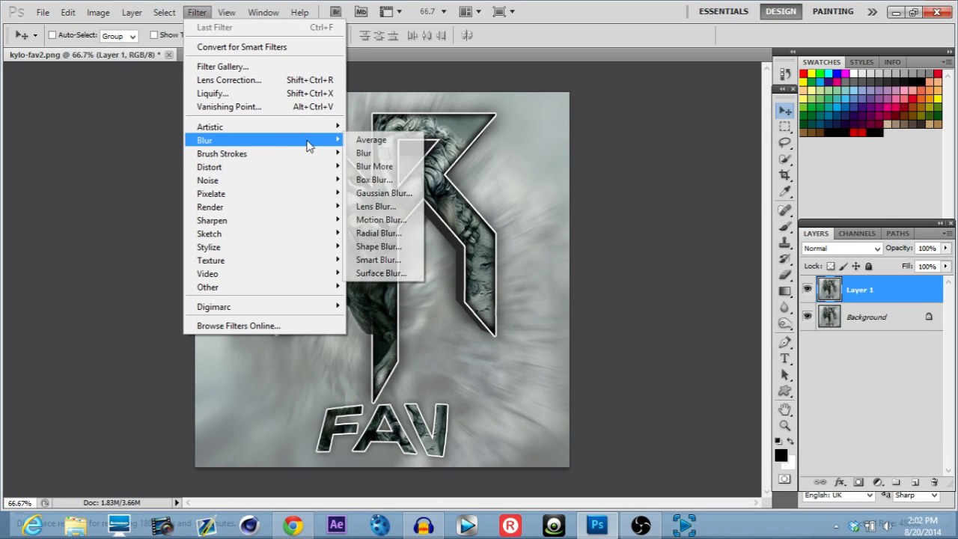
{"action": "left_click", "coordinate": [379, 232]}
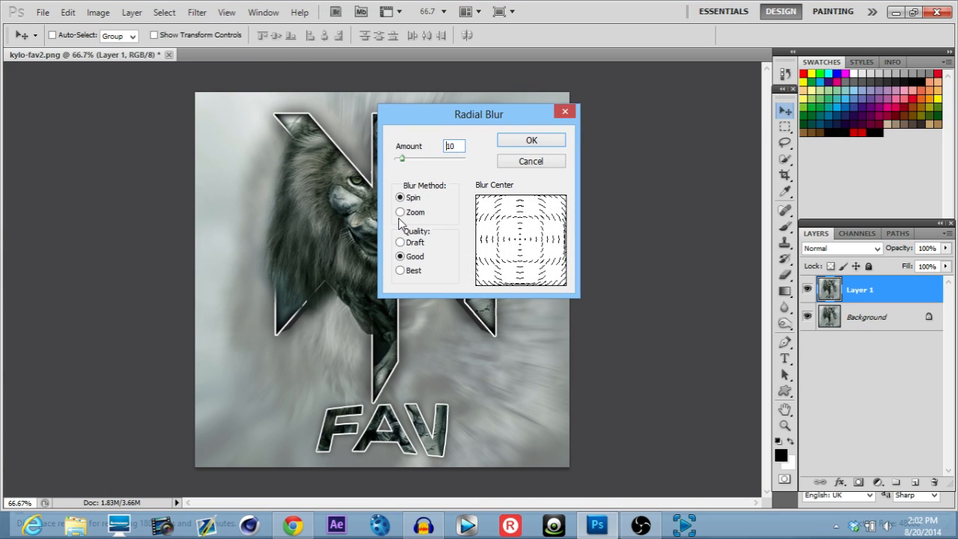
{"action": "left_click", "coordinate": [401, 213]}
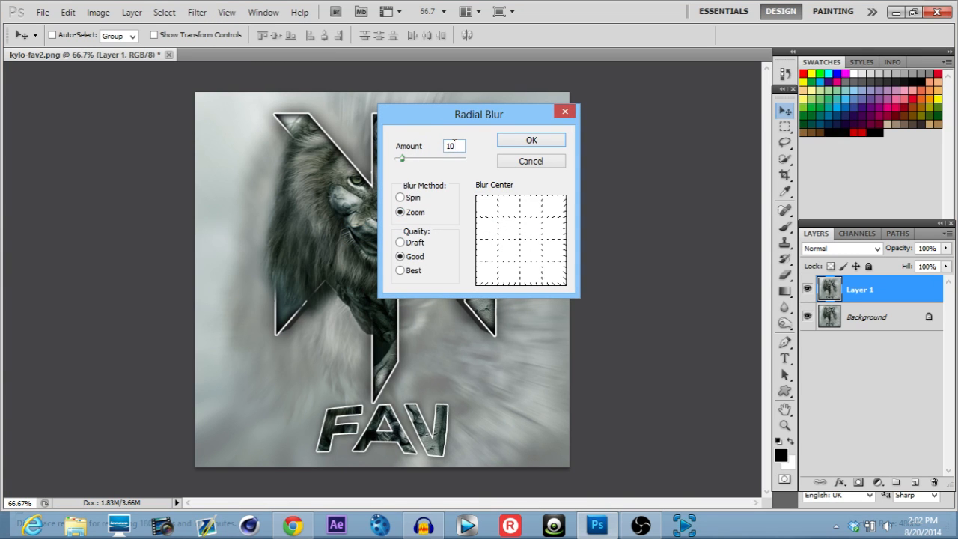
{"action": "type", "text": "3"}
{"action": "left_click", "coordinate": [409, 271]}
{"action": "left_click", "coordinate": [527, 140]}
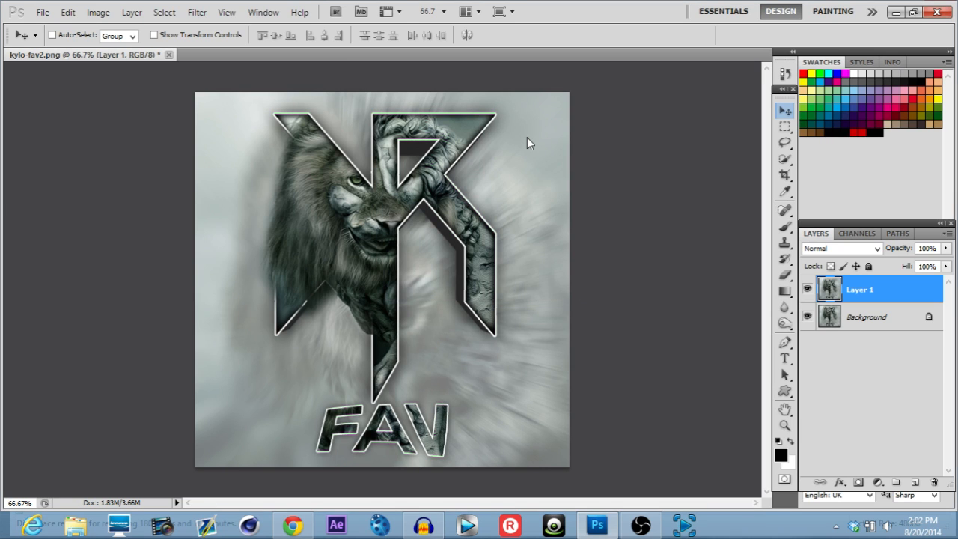
{"action": "left_click", "coordinate": [68, 12]}
{"action": "left_click", "coordinate": [89, 25]}
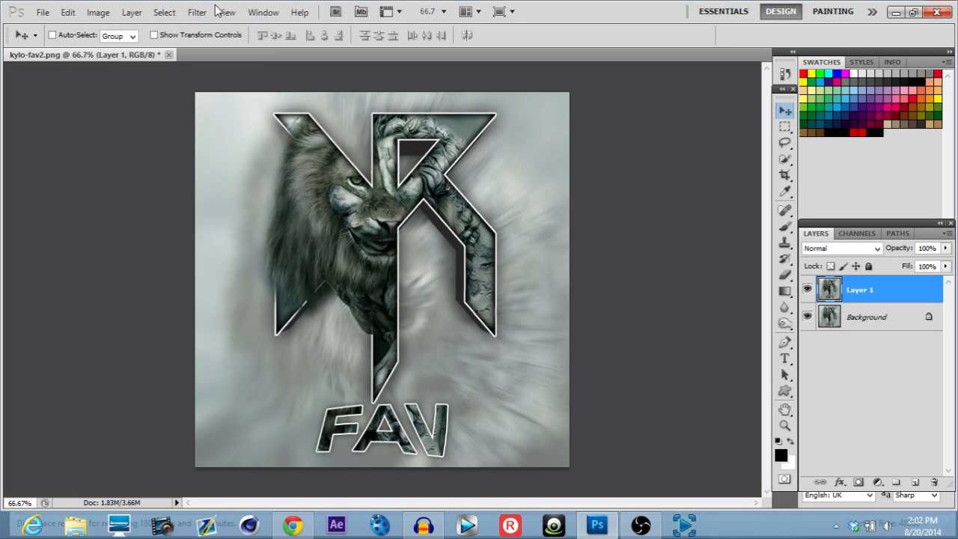
Step: Apply a Radial Blur to Layer 1 with amount 10, using the Zoom method at Best quality
{"action": "left_click", "coordinate": [197, 12]}
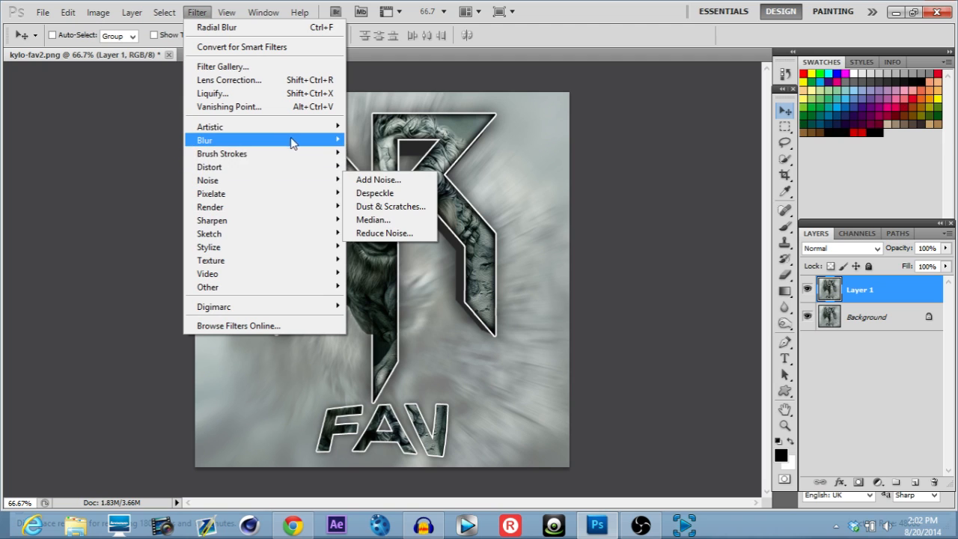
{"action": "mouse_move", "coordinate": [292, 144]}
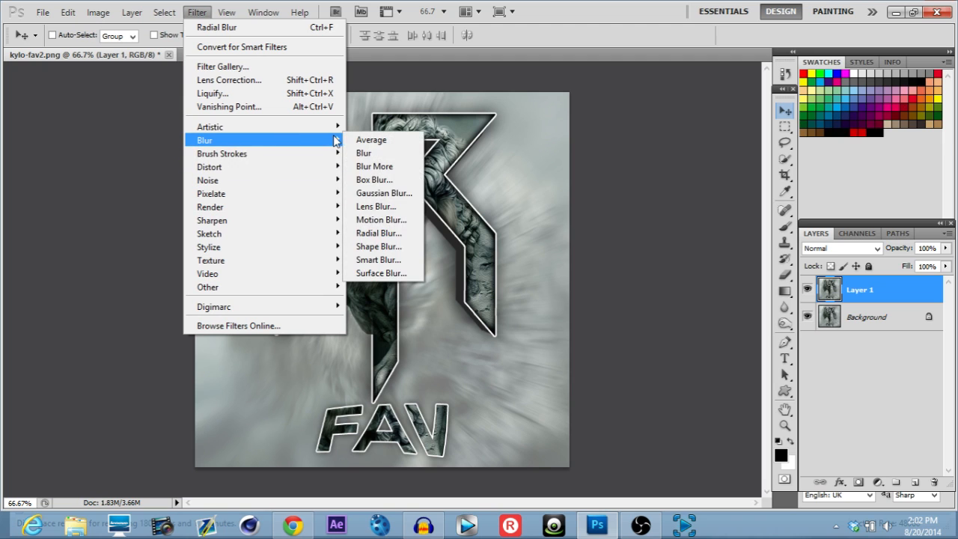
{"action": "left_click", "coordinate": [378, 233]}
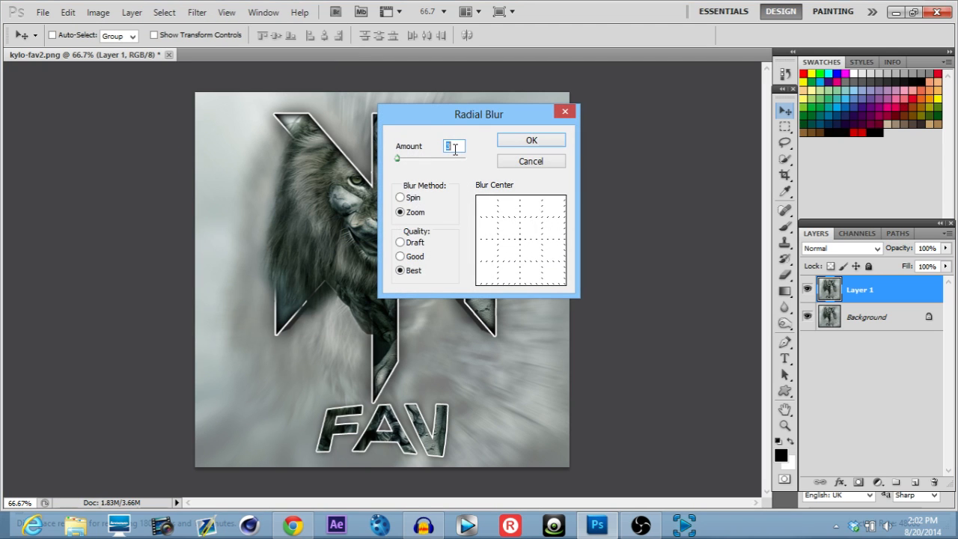
{"action": "type", "text": "10"}
{"action": "left_click", "coordinate": [508, 141]}
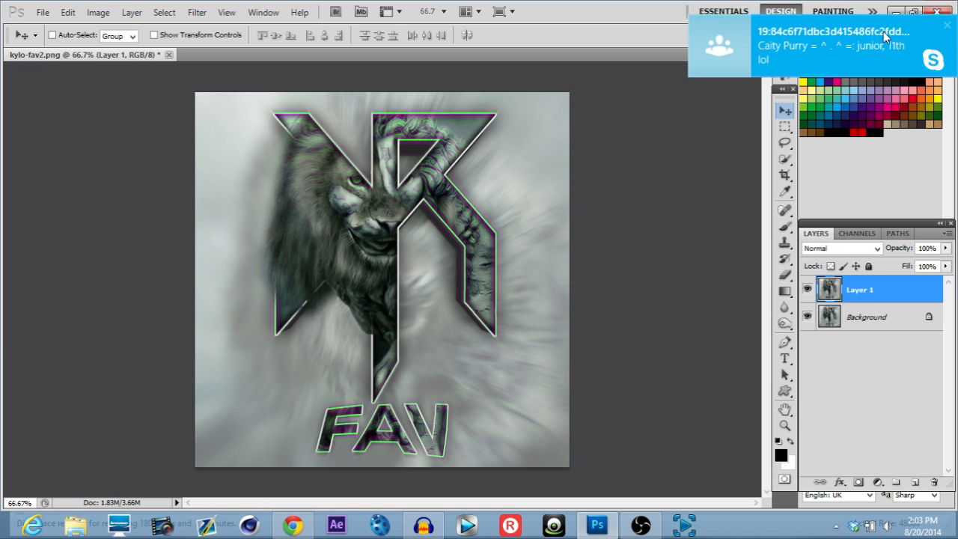
{"action": "left_click", "coordinate": [946, 28]}
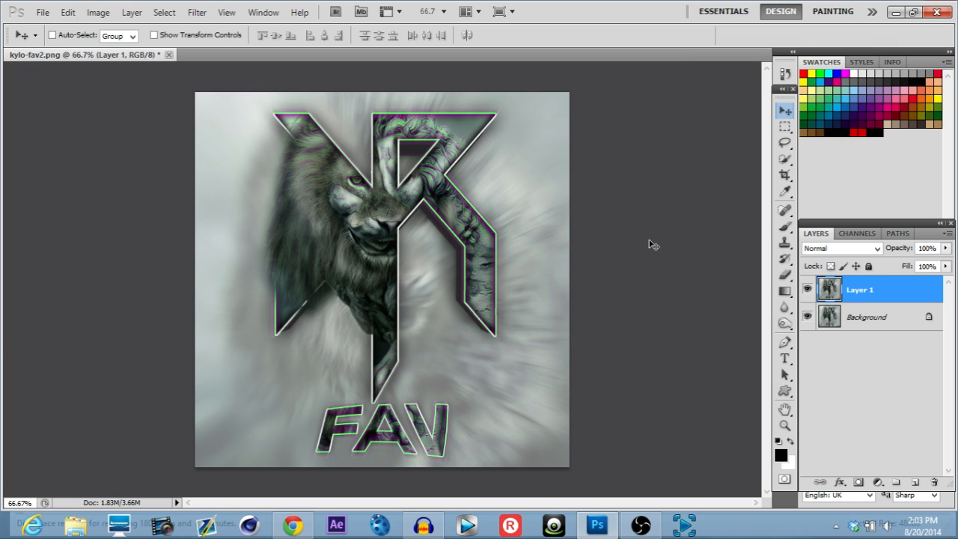